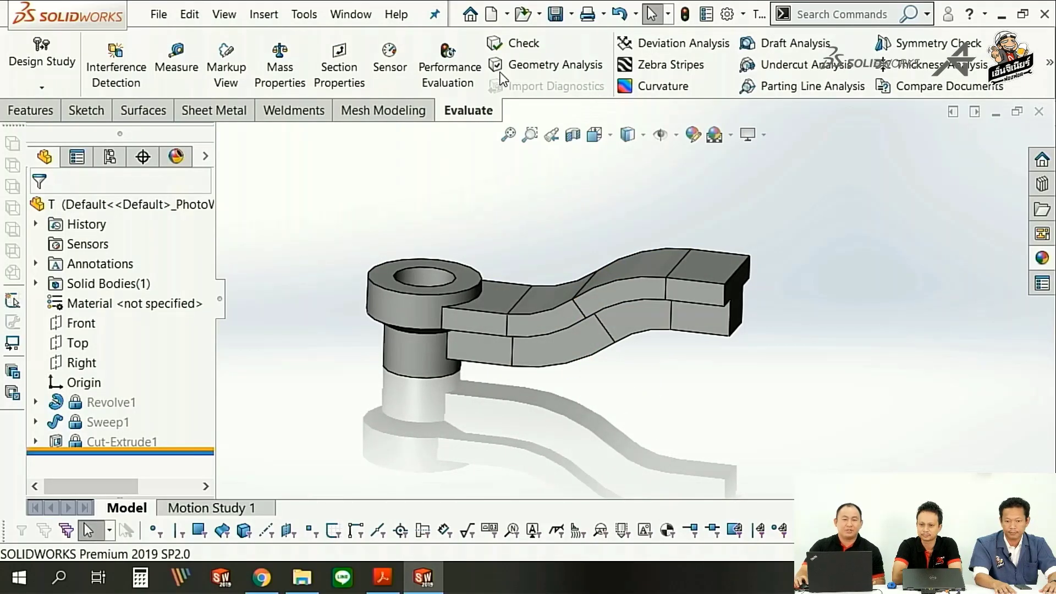
Step: Start a new drawing from the open hub-and-arm part using Make Drawing from Part
click(506, 14)
click(522, 58)
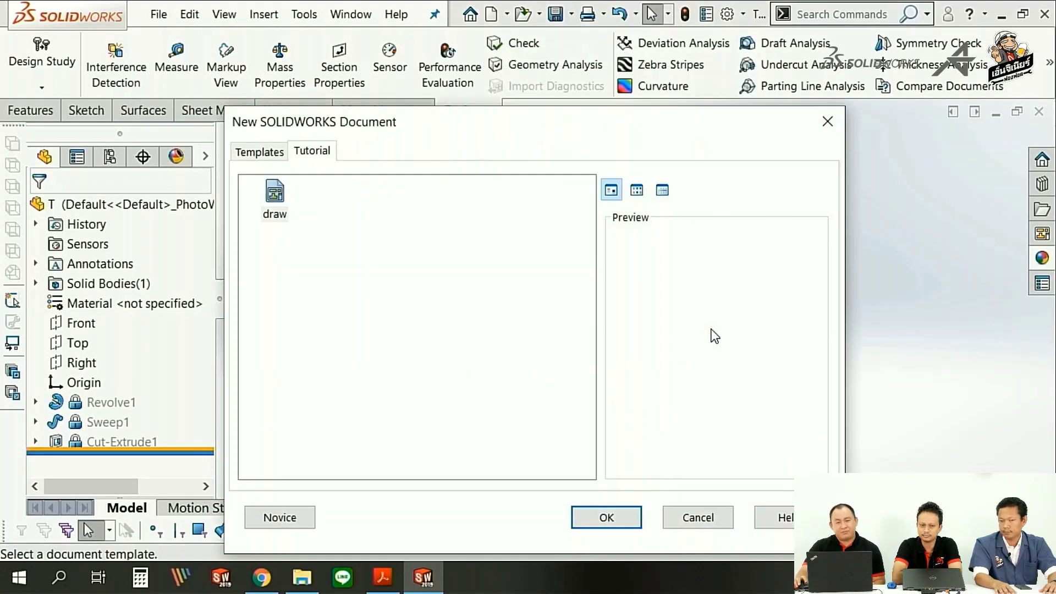
Step: Accept the drawing template, place the part's front view, and hide the origin
click(606, 518)
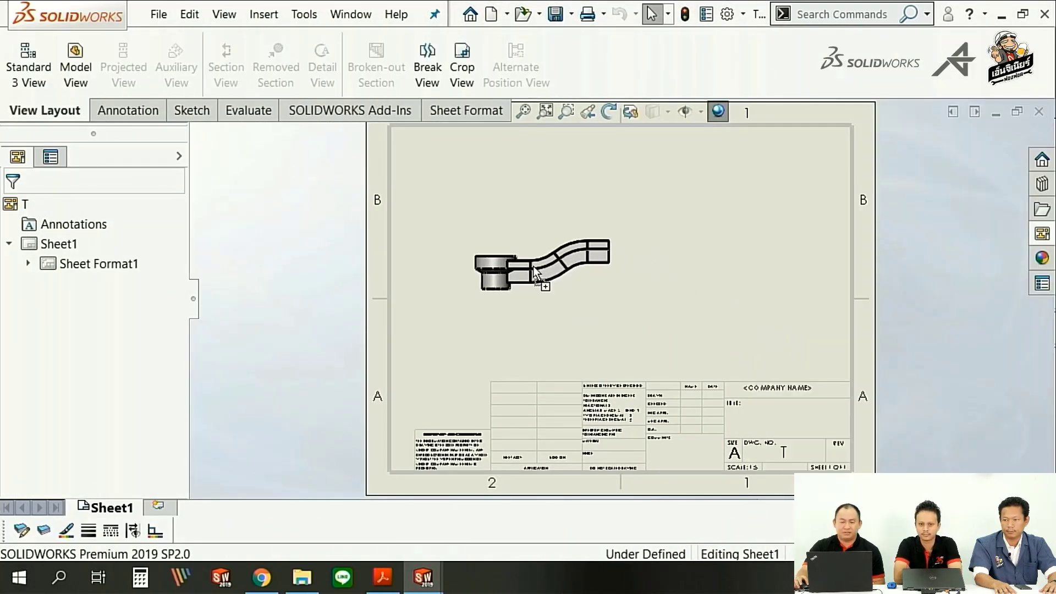
drag(808, 385, 528, 273)
key(Escape)
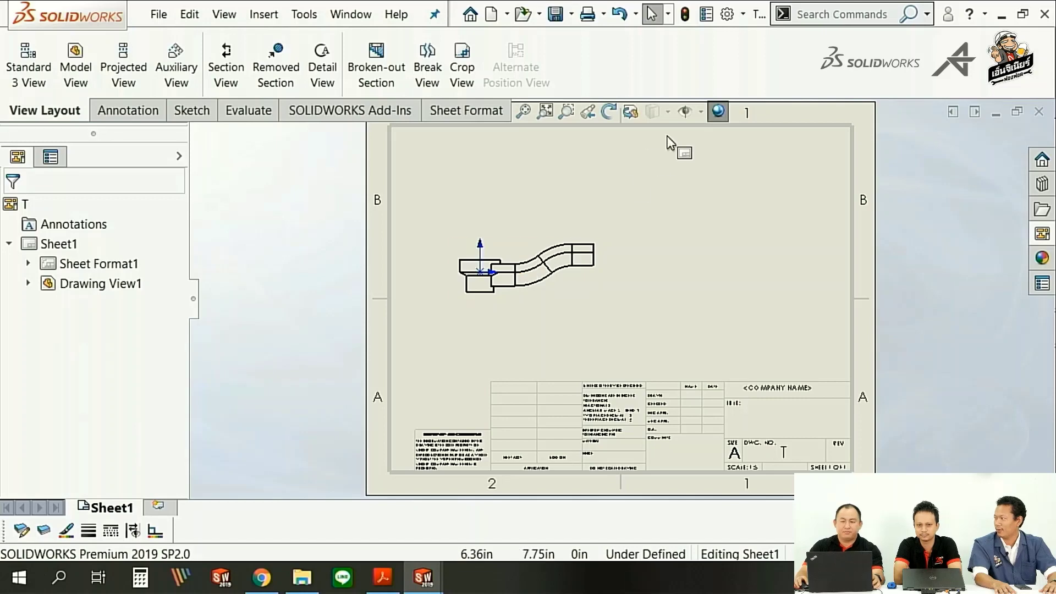
click(700, 111)
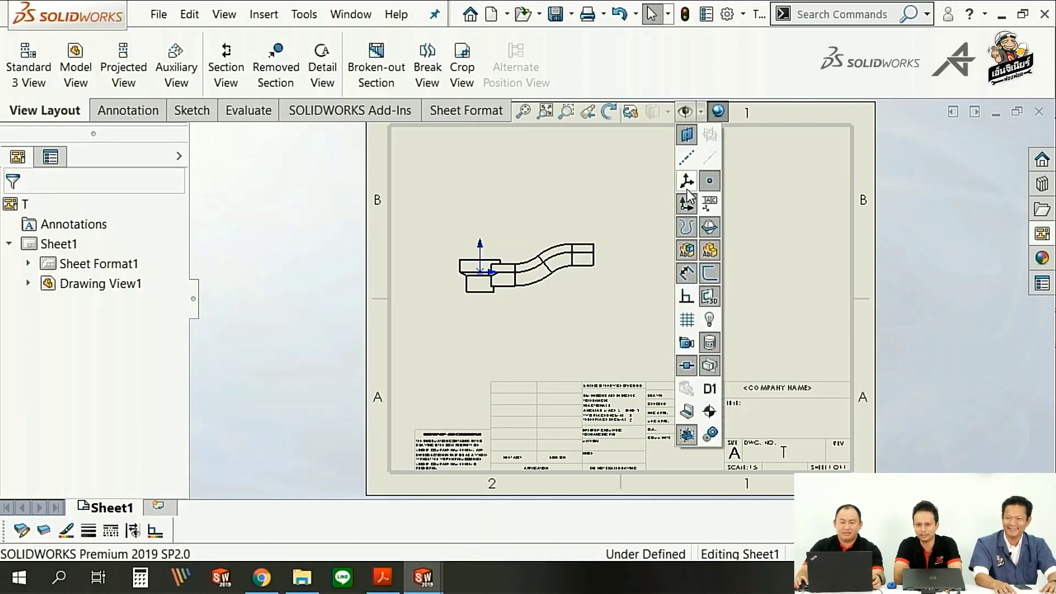
click(686, 187)
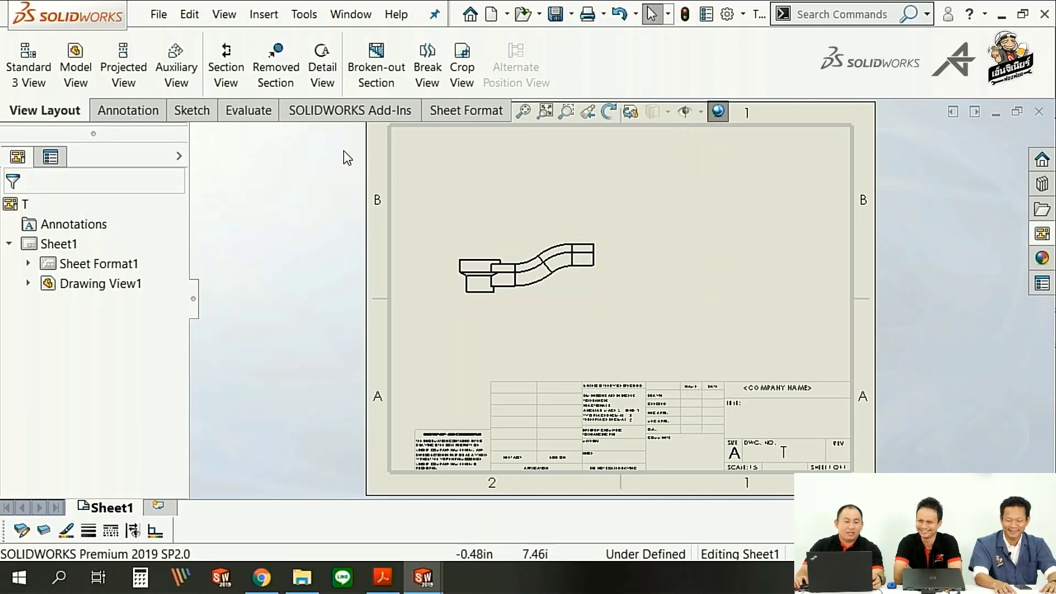
Step: Cut vertical Section A-A through the front view and place it to the right
click(226, 66)
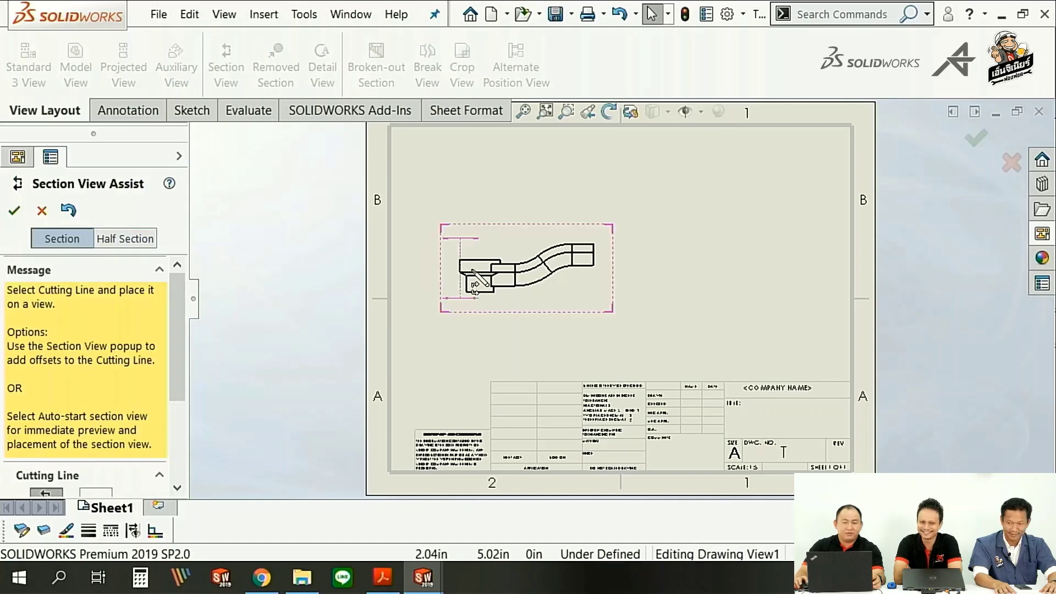
click(514, 281)
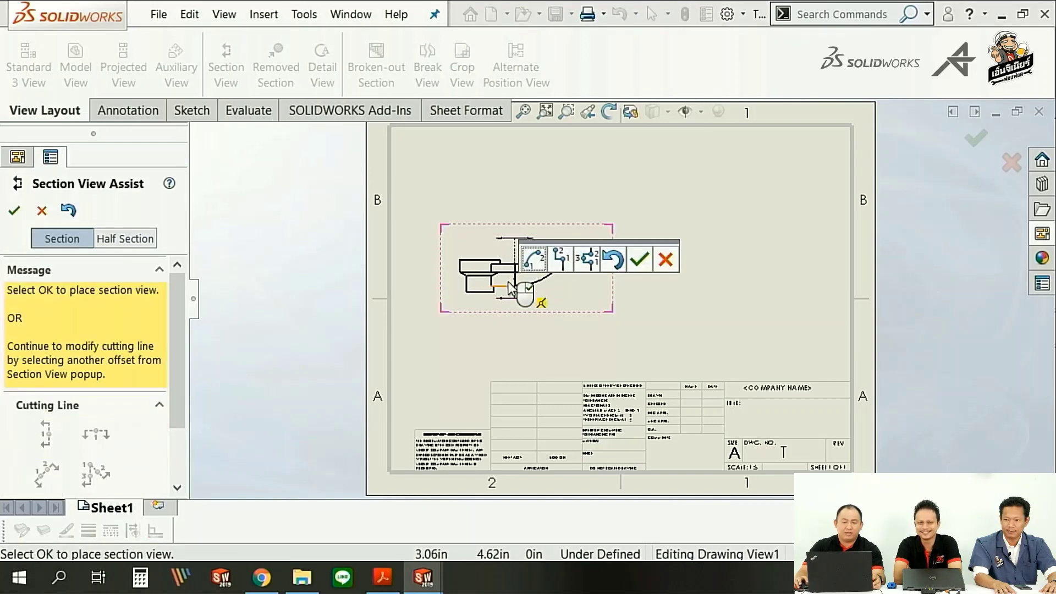
click(639, 260)
click(679, 275)
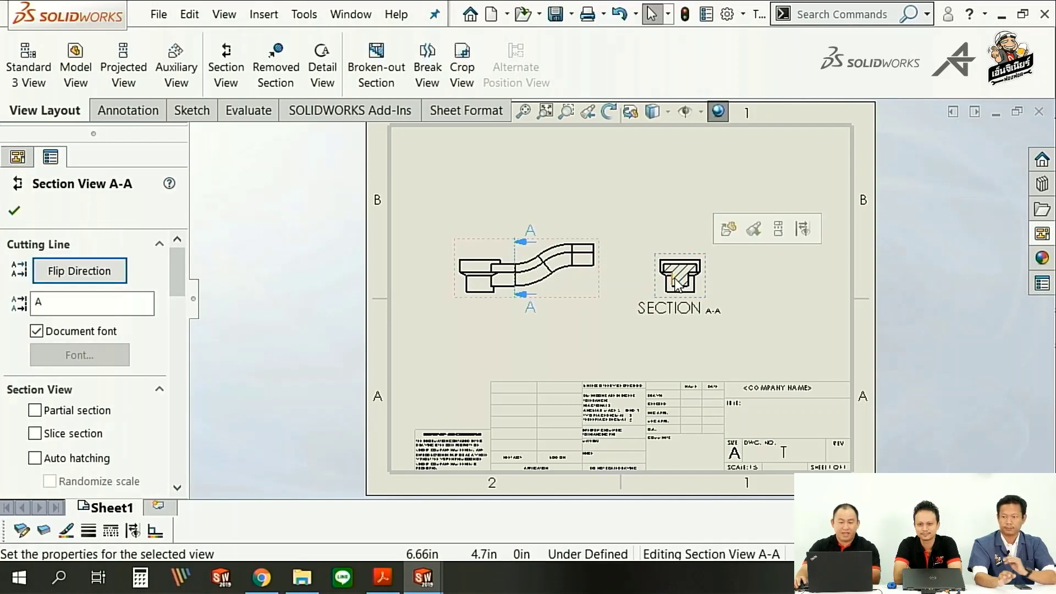
scroll(649, 275, down, 3)
scroll(649, 275, down, 3)
scroll(593, 307, up, 2)
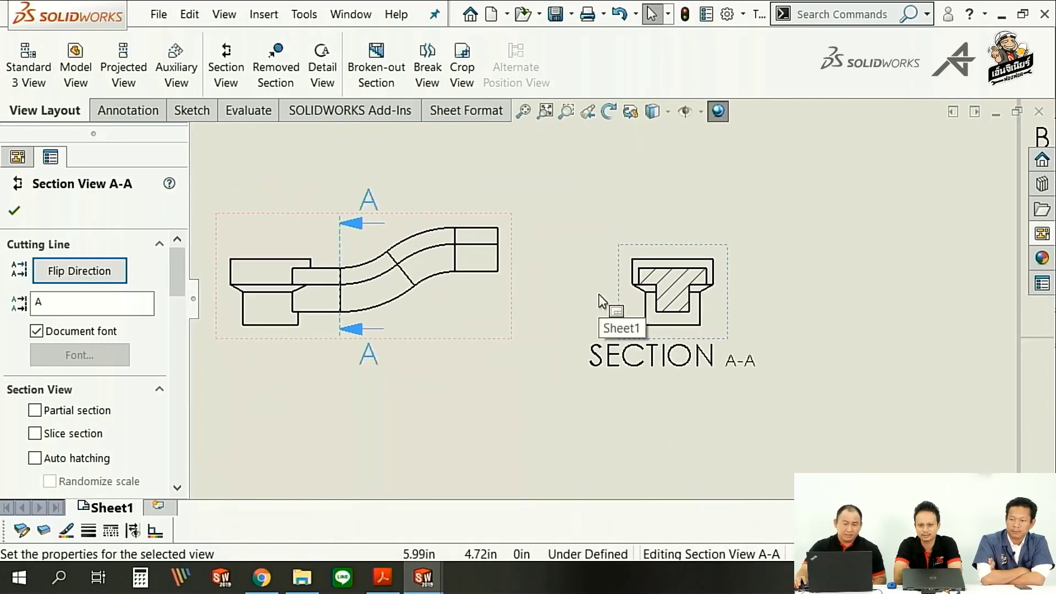
Step: Uncheck Material crosshatch for Section A-A and set its fill to None
click(680, 291)
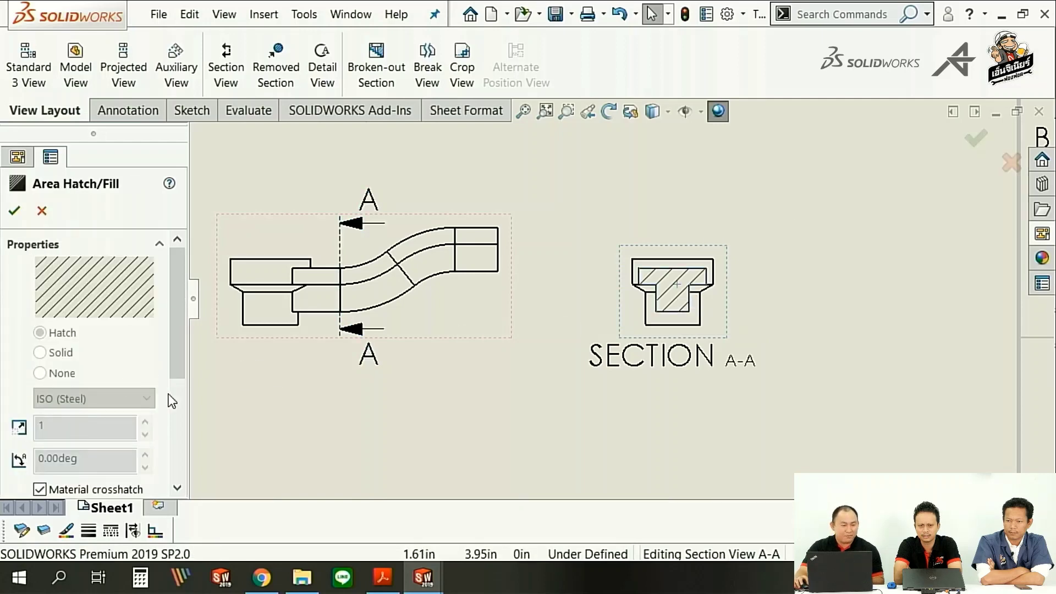
drag(183, 302, 182, 343)
click(40, 404)
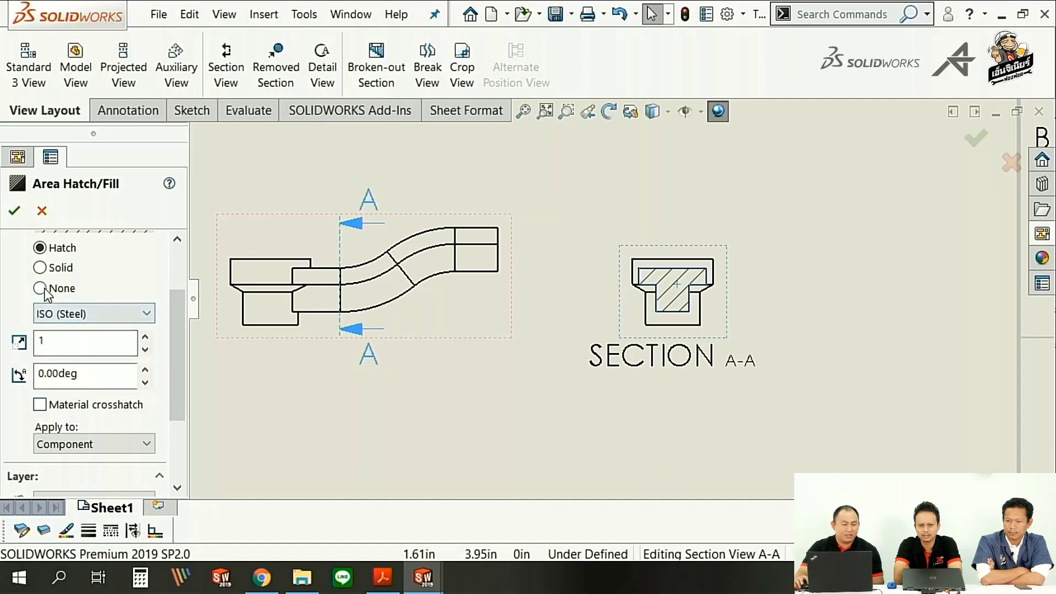
click(45, 289)
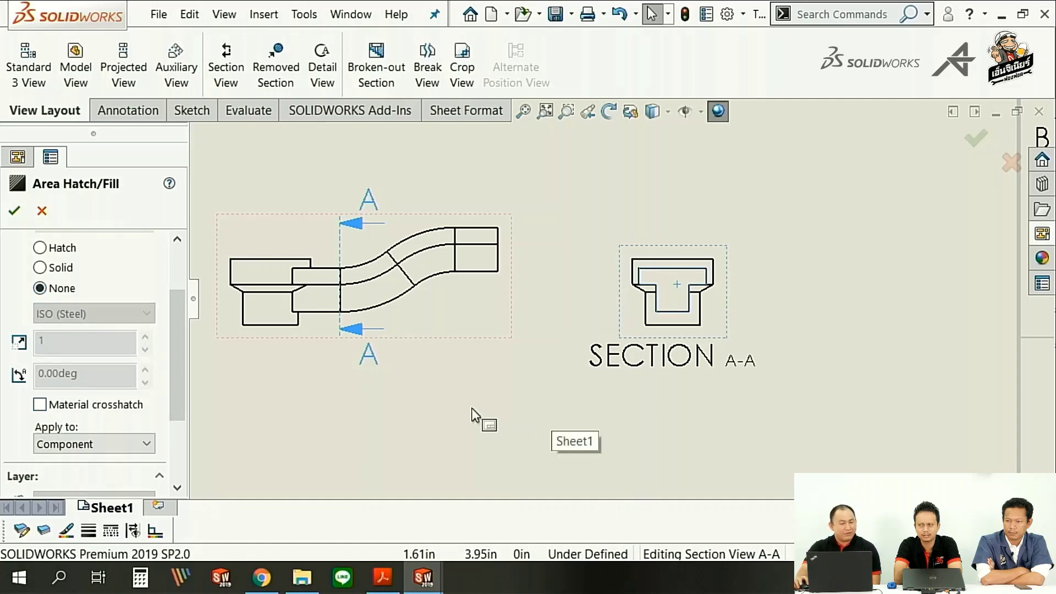
key(Return)
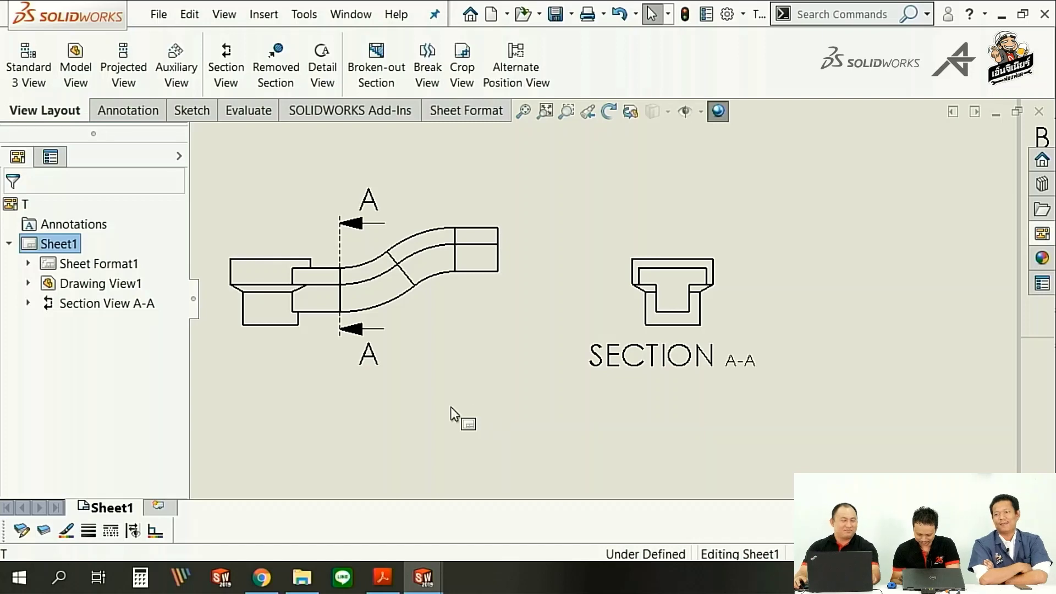
Step: Set Section A-A's Area Hatch/Fill to Solid, then back to Hatch
click(676, 299)
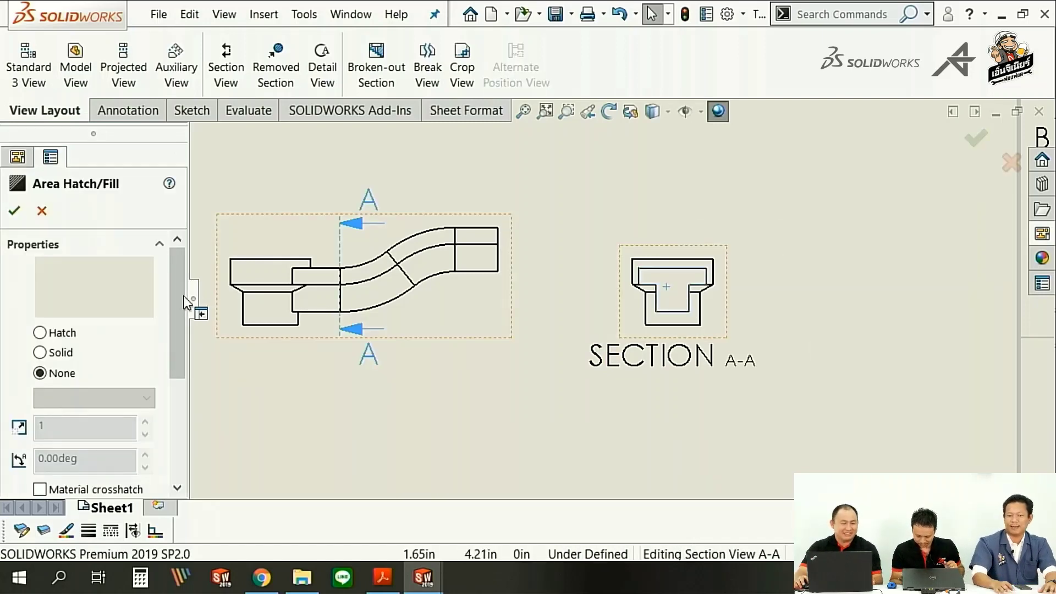
scroll(178, 308, down, 2)
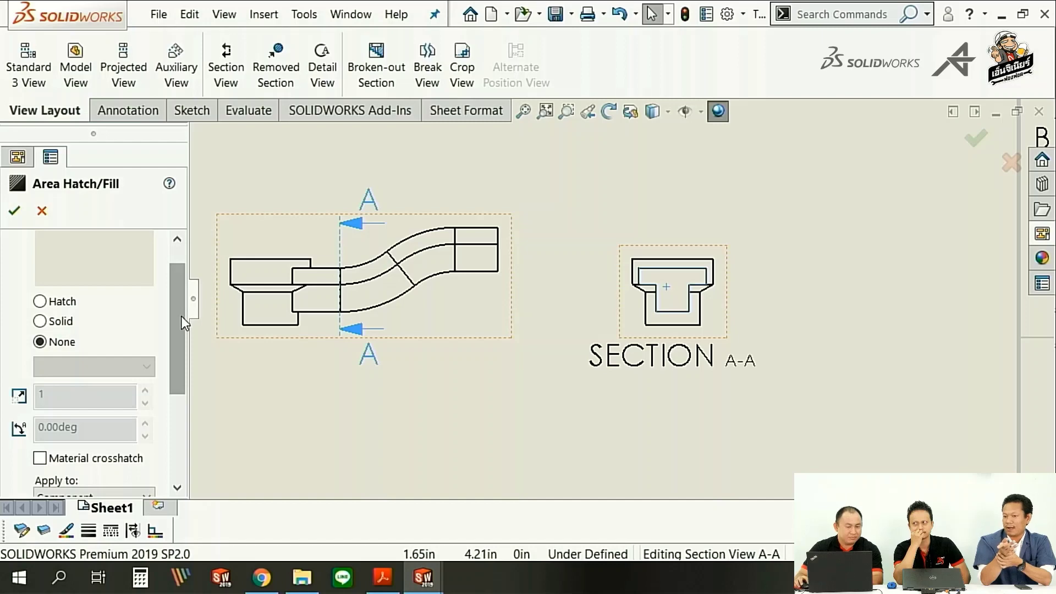
drag(180, 315, 171, 280)
click(39, 353)
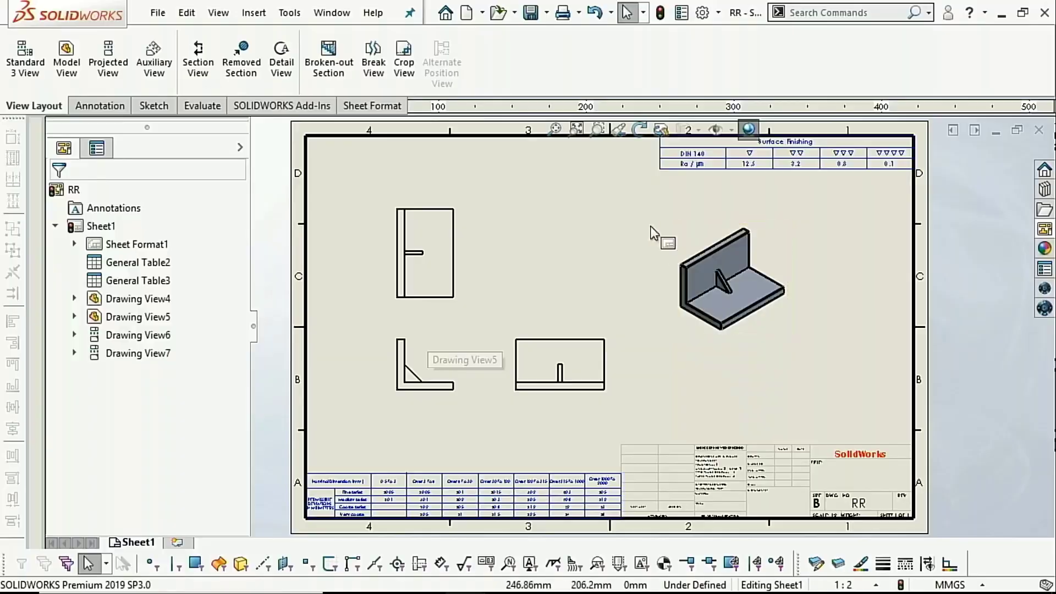
Step: Activate Sheet1 of the RR drawing showing the ribbed L-bracket views
click(552, 265)
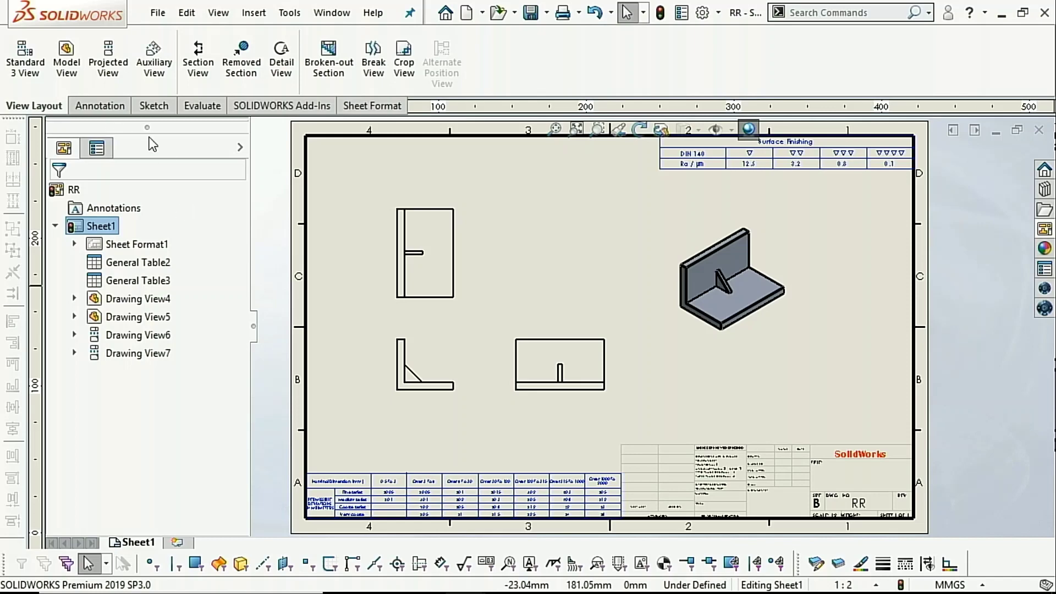
Step: Cut horizontal Section D-D through the bracket's front view and place it to the right
click(194, 62)
scroll(467, 294, down, 3)
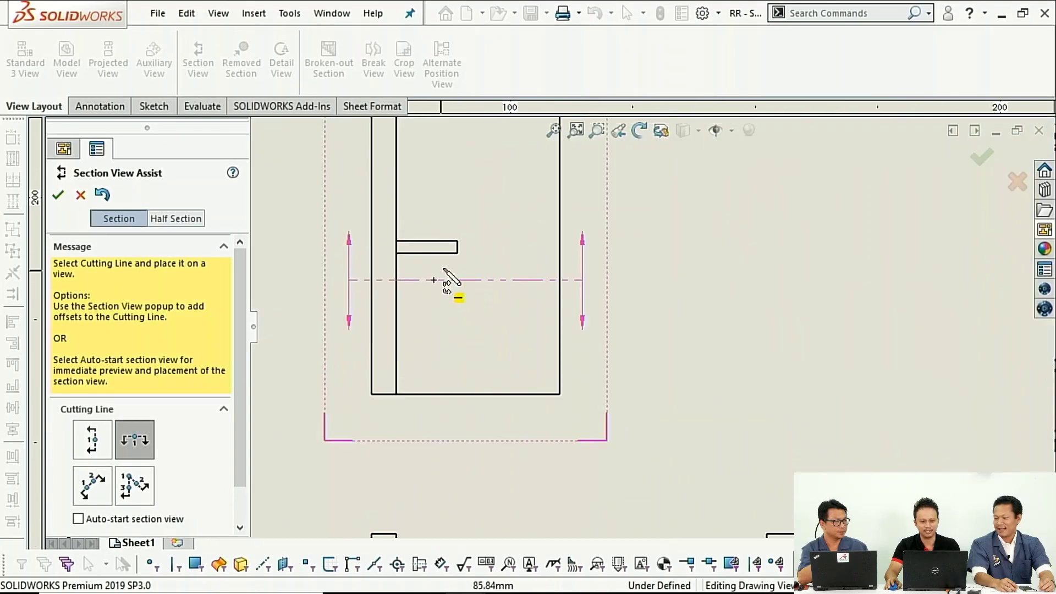
scroll(464, 294, down, 2)
click(456, 266)
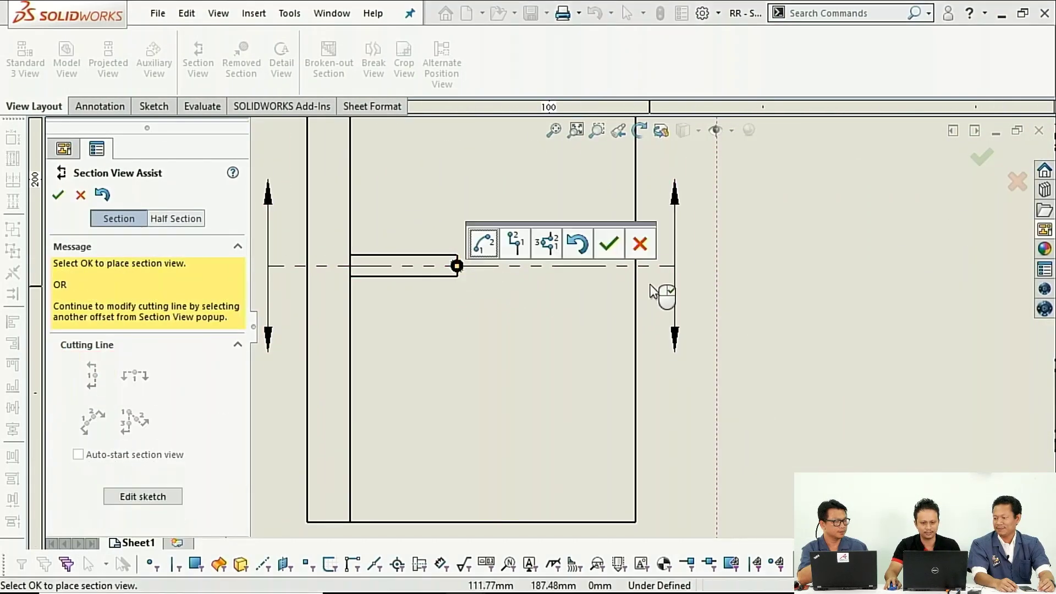
click(608, 243)
scroll(503, 318, up, 3)
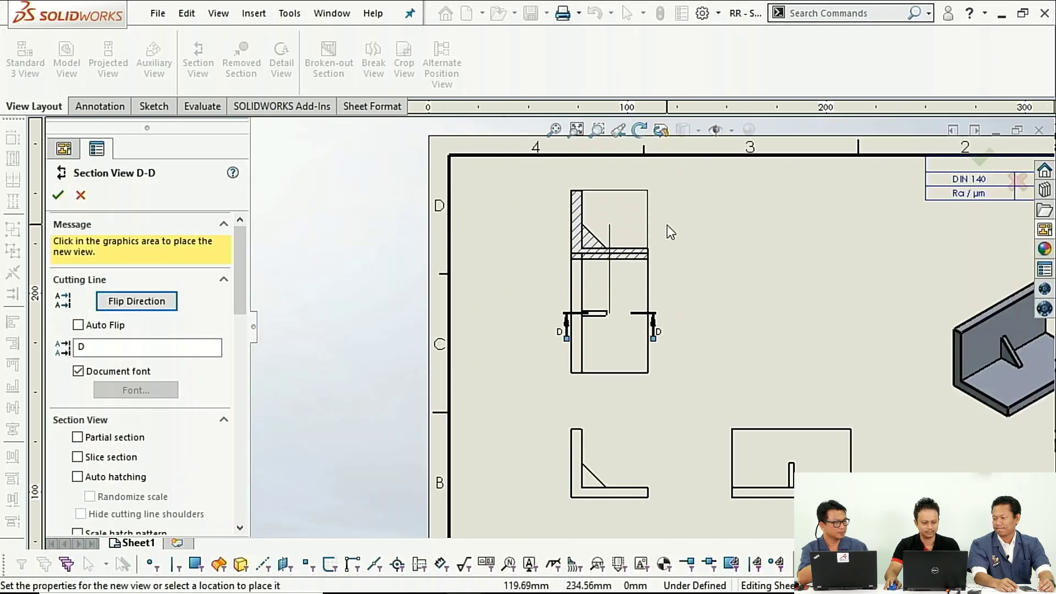
click(792, 299)
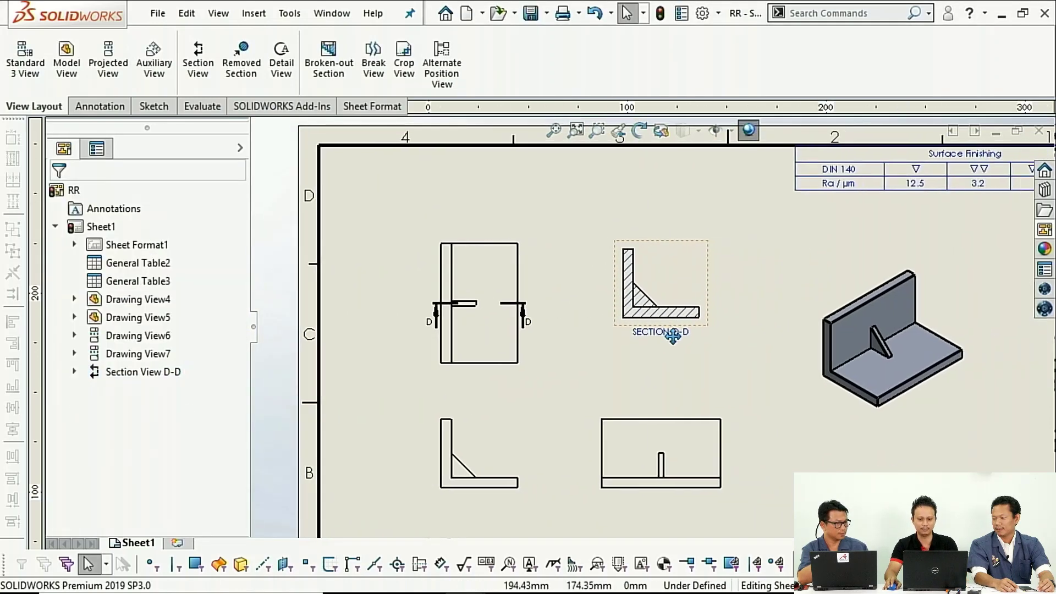
Step: Turn on Auto hatching in Section D-D's properties
scroll(632, 308, down, 3)
click(629, 297)
scroll(605, 242, down, 2)
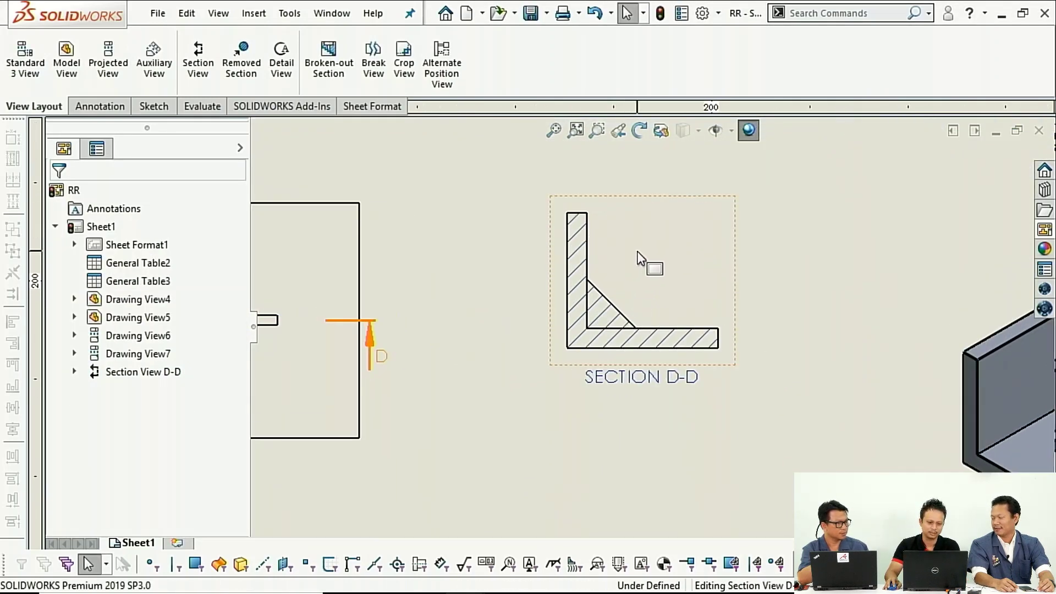
click(119, 407)
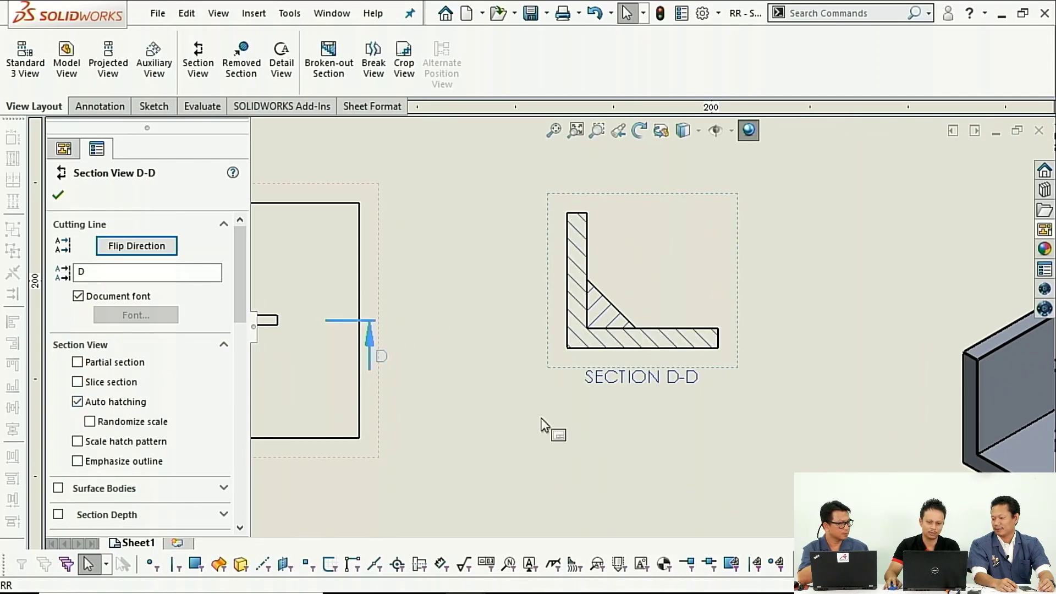
click(549, 427)
Step: Apply the rib region's hatch setting to the Body and uncheck Material crosshatch
scroll(544, 325, down, 2)
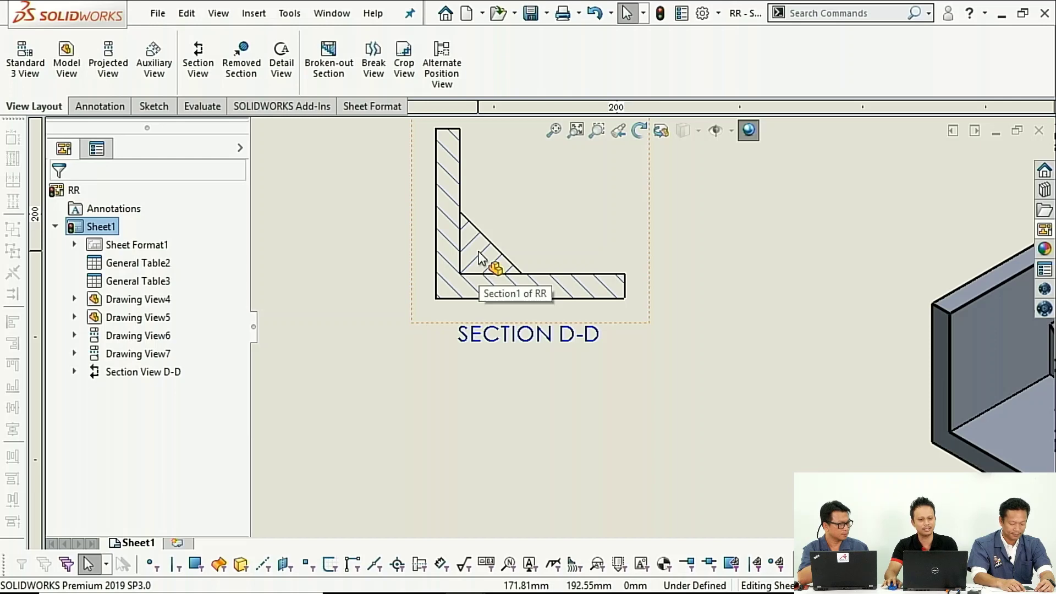
click(478, 259)
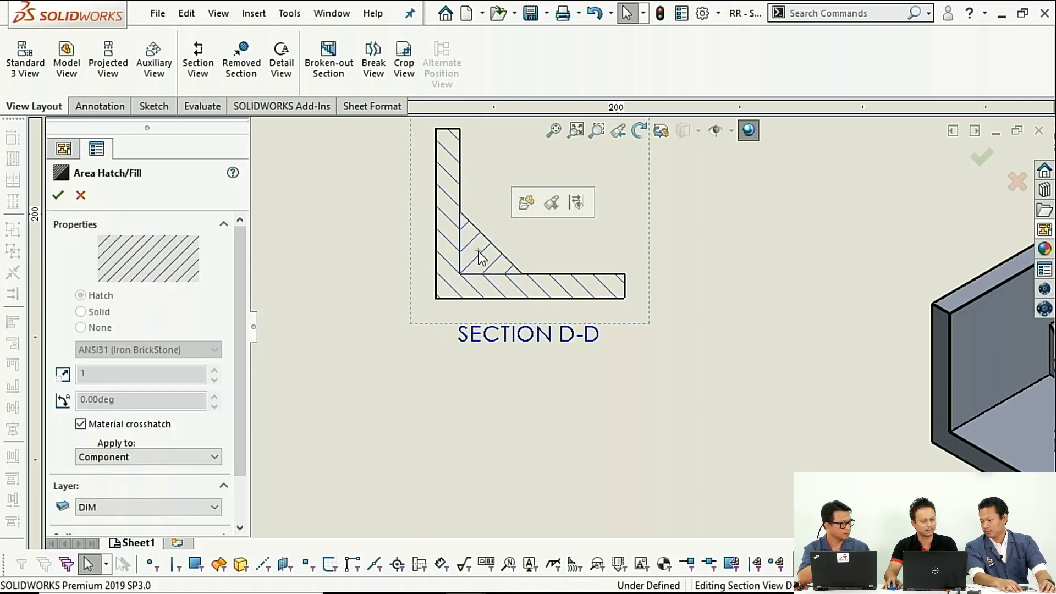
drag(240, 383, 235, 426)
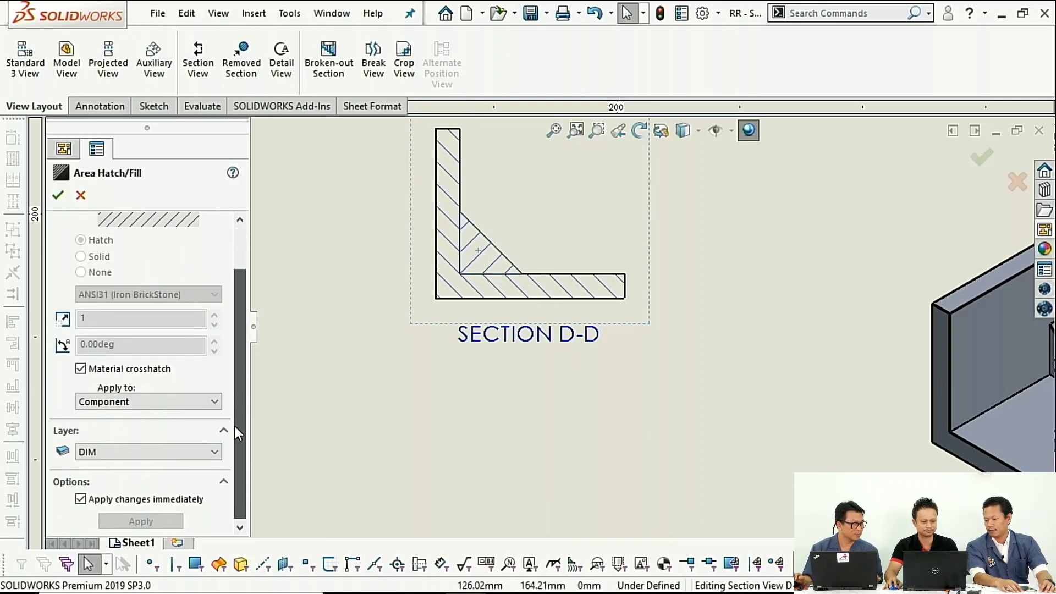
click(207, 400)
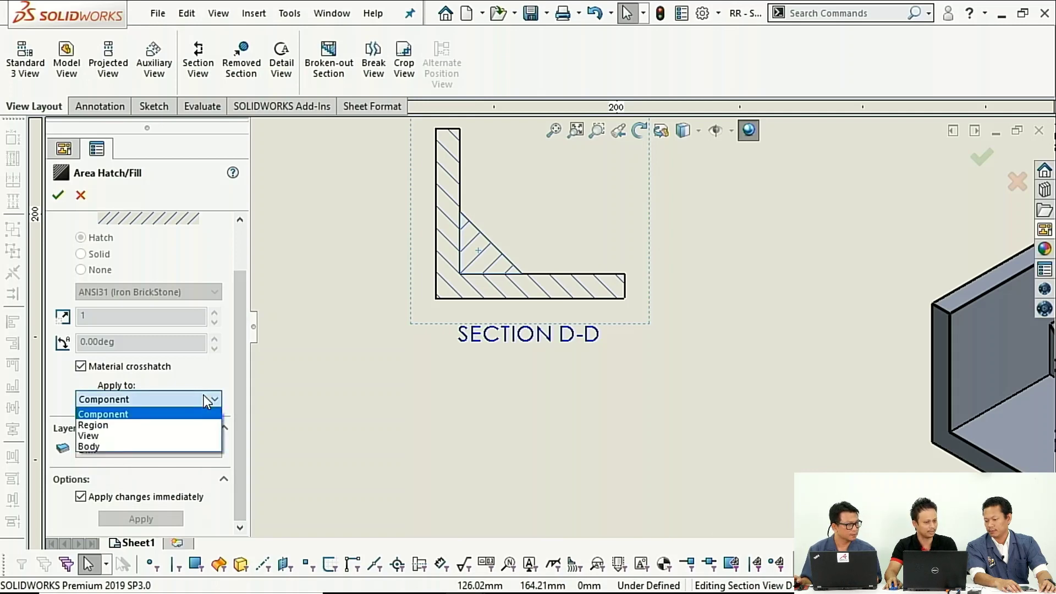
click(208, 442)
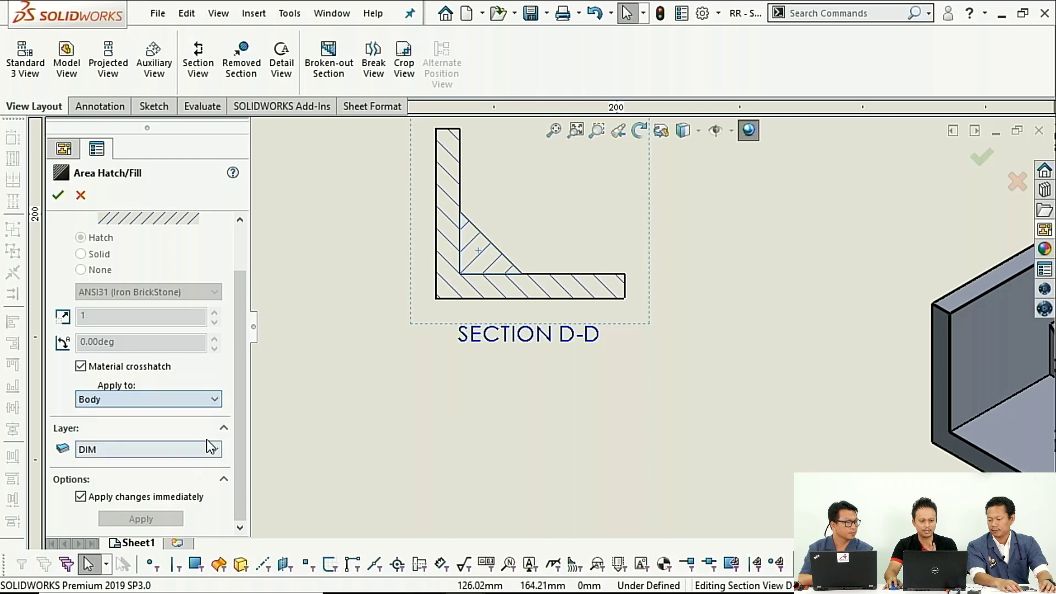
click(90, 363)
Step: Try Solid, DIN 128 Solid and ISO (Plastic) fills on the rib, then apply None
scroll(242, 297, up, 2)
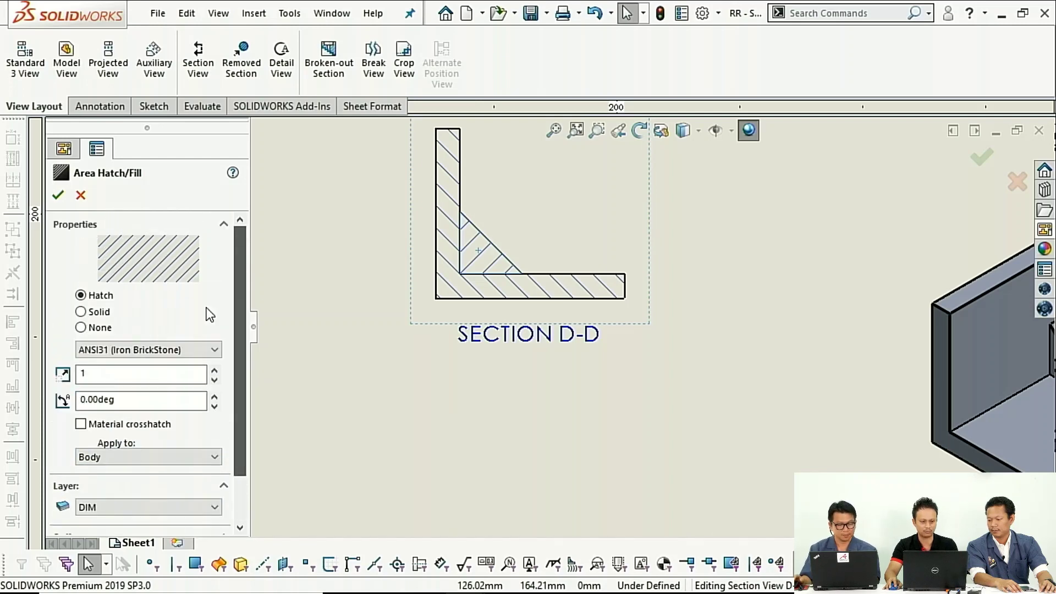
click(83, 312)
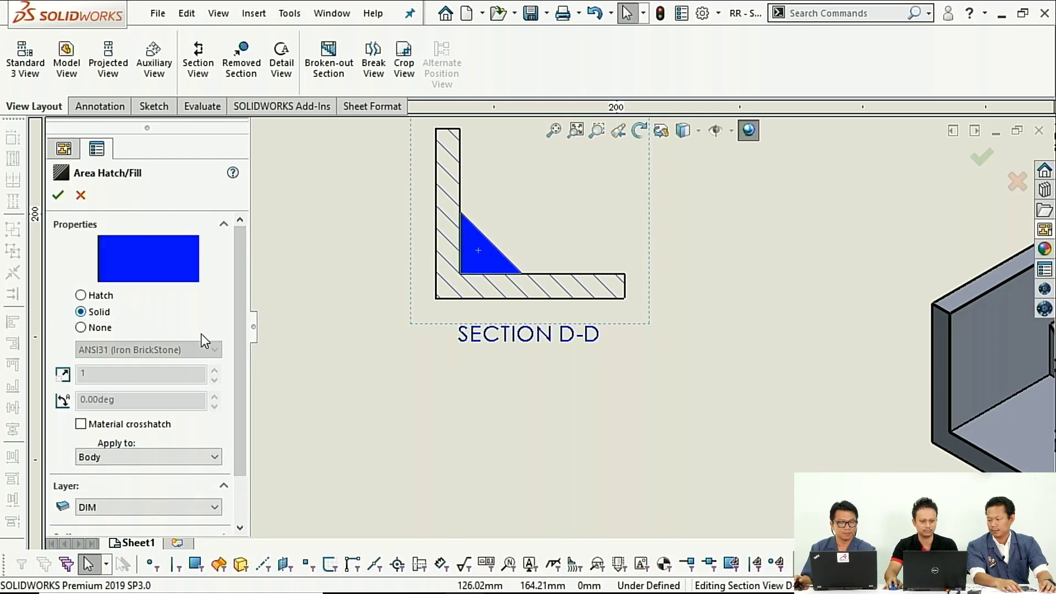
click(100, 327)
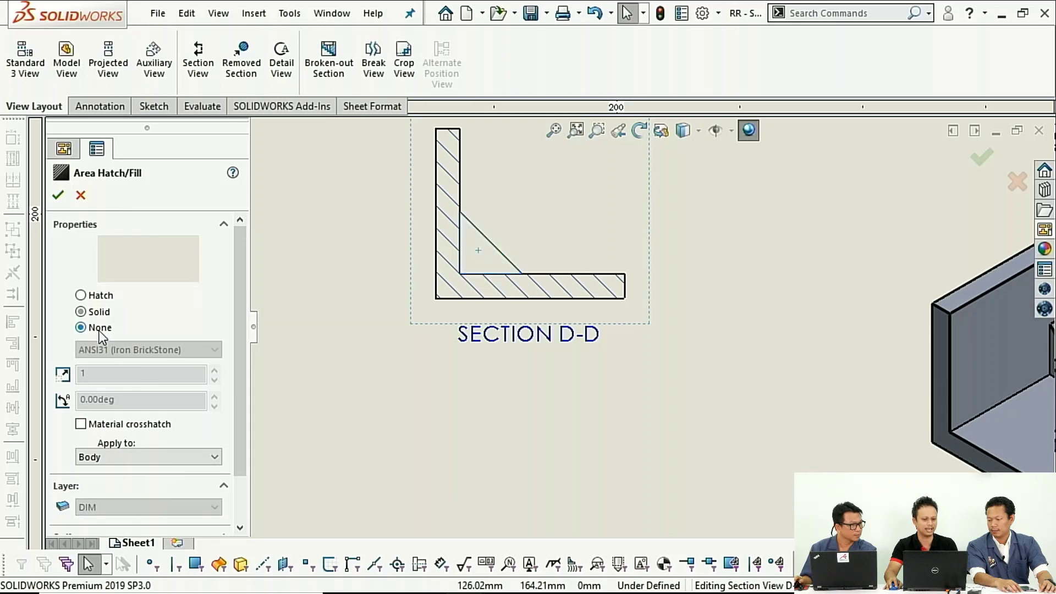
click(100, 295)
click(149, 350)
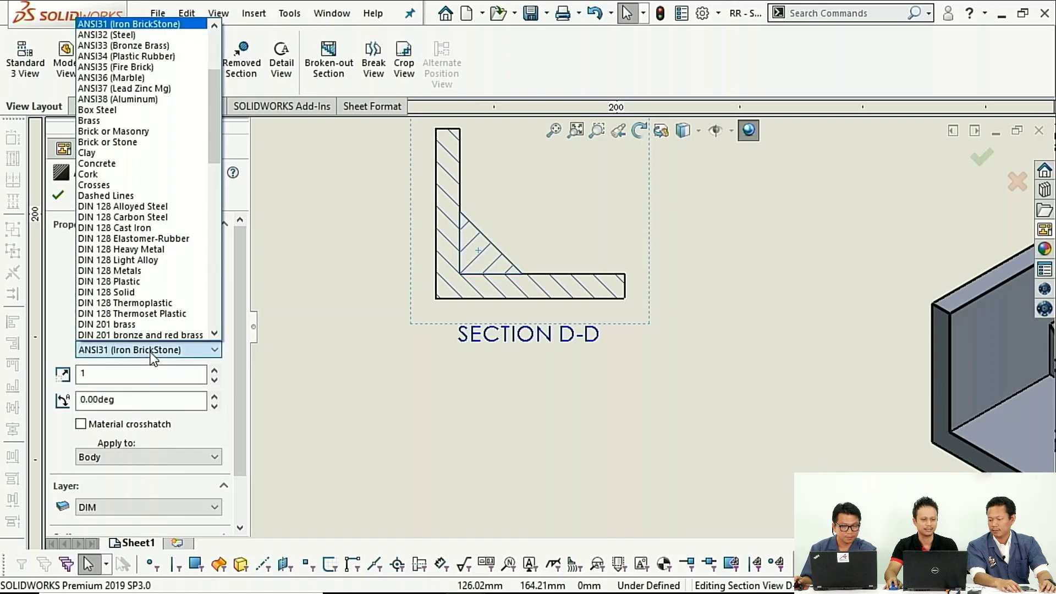
click(154, 292)
click(177, 350)
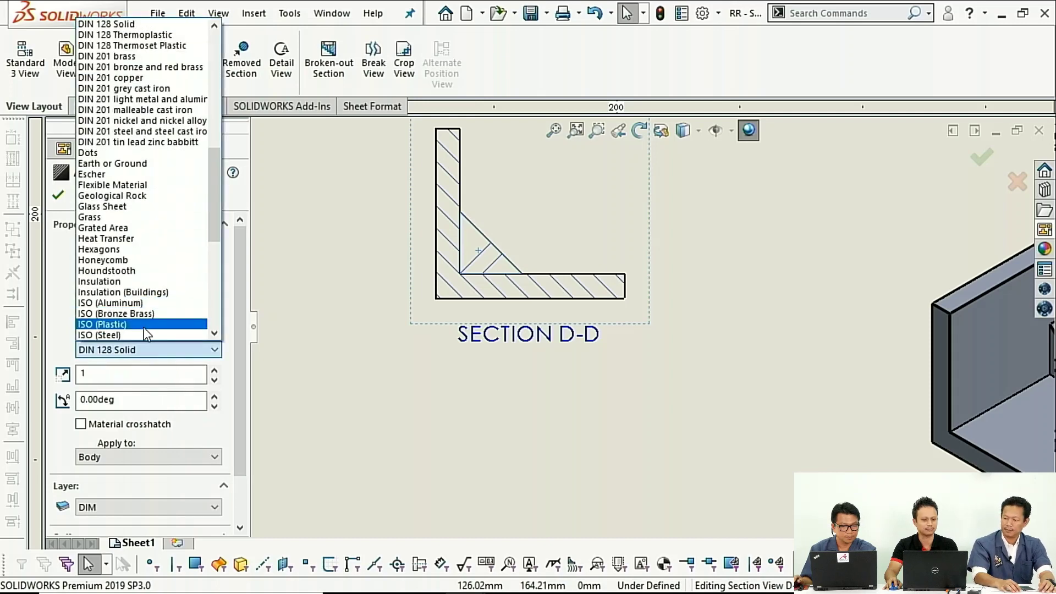
click(145, 320)
click(99, 328)
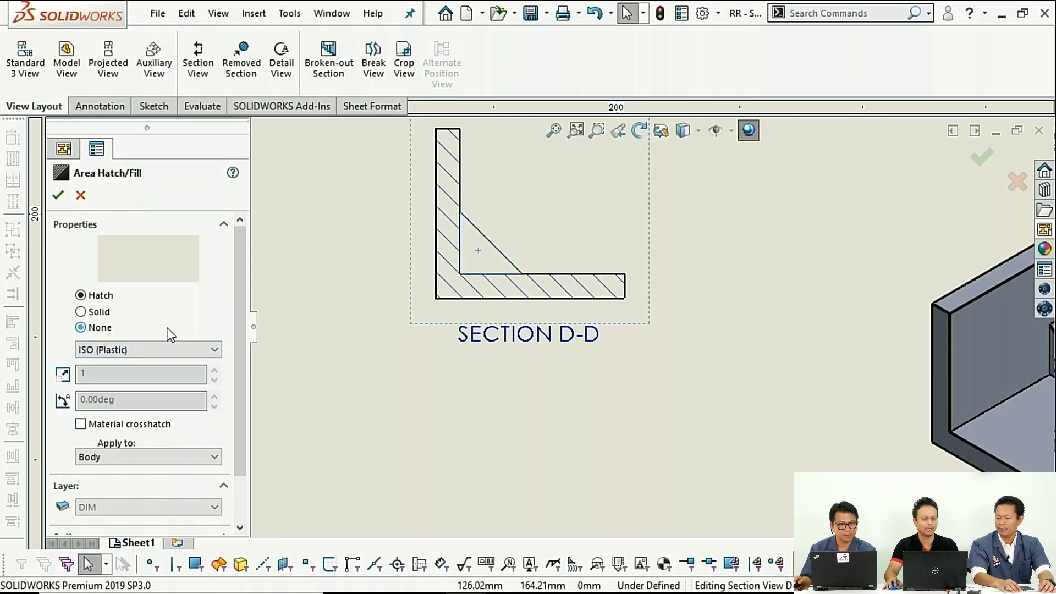
click(57, 194)
scroll(447, 407, up, 3)
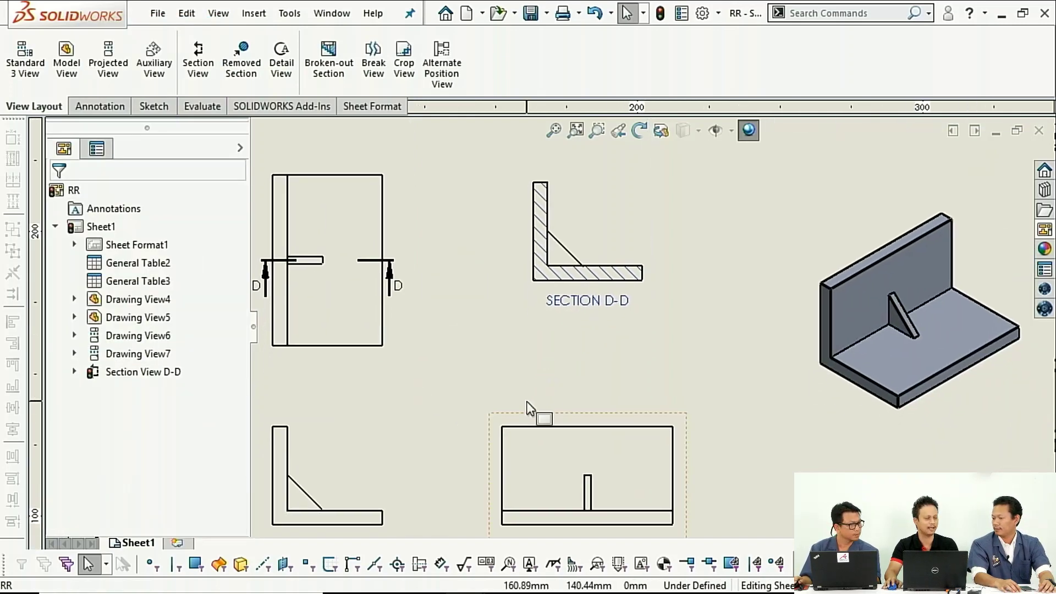
Step: Pan the rib drawing sheet to recentre its front, section and isometric views
ctrl+middle_drag(544, 366, 599, 377)
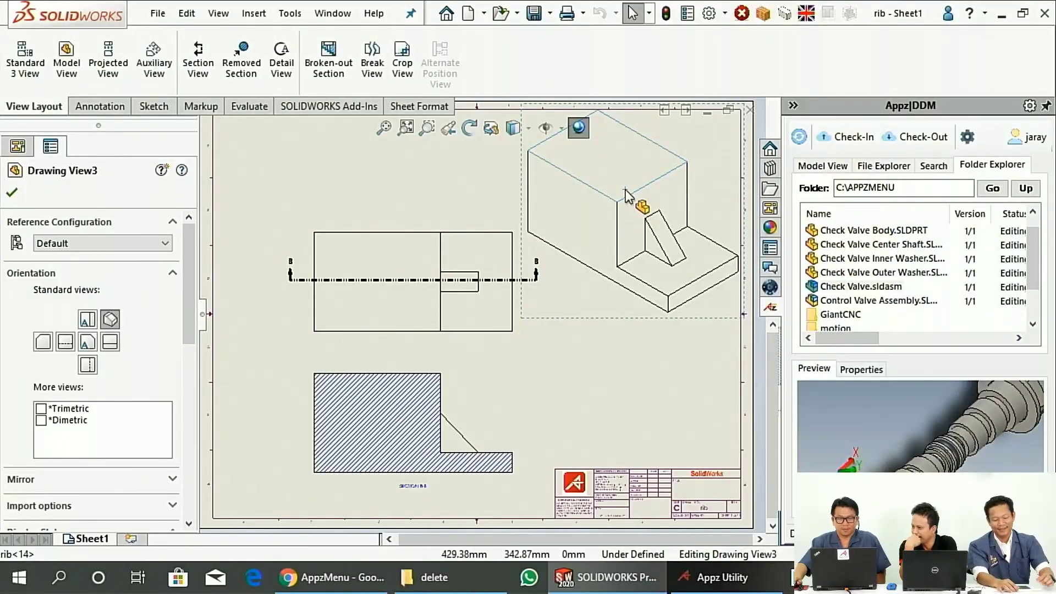
click(626, 189)
click(673, 116)
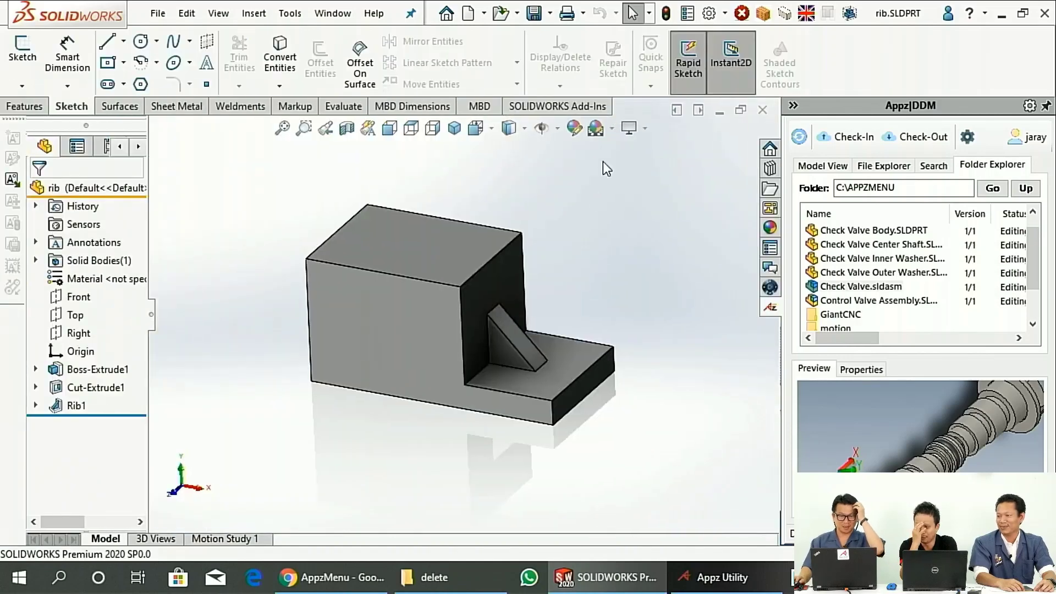
middle_drag(568, 278, 459, 331)
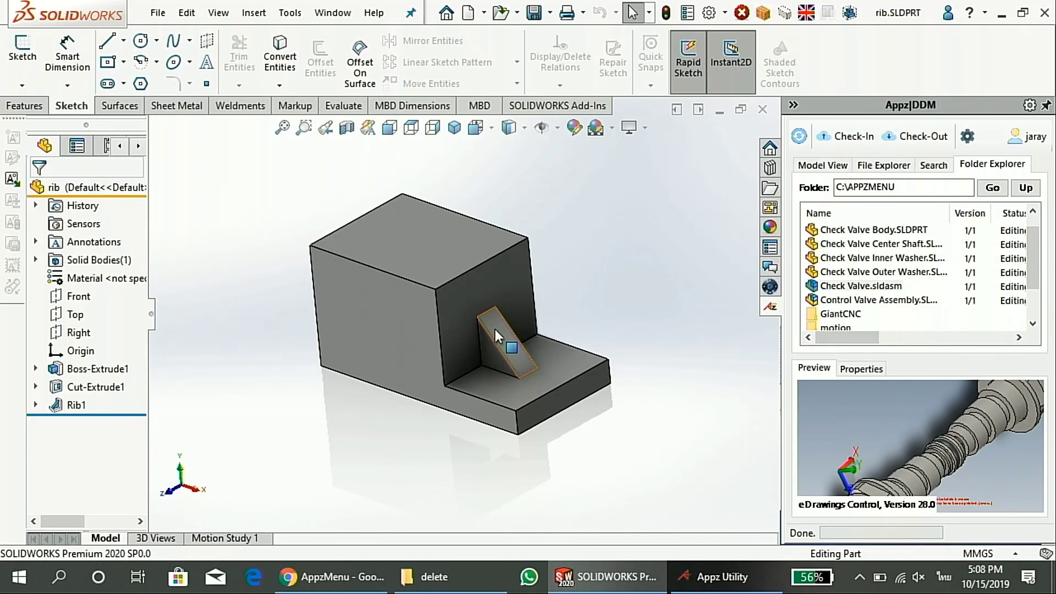
middle_drag(498, 320, 462, 335)
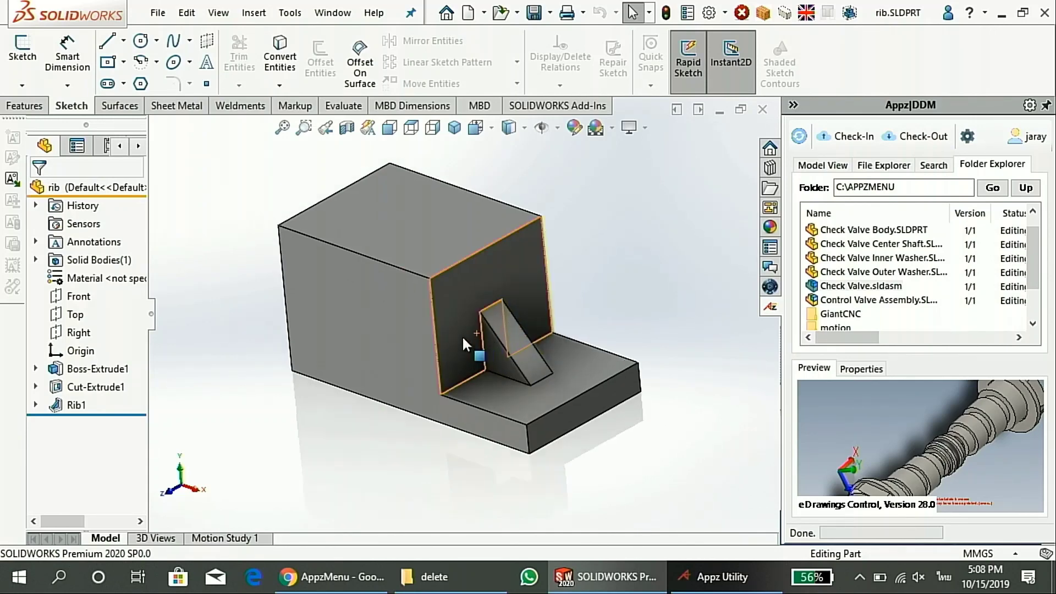
scroll(462, 335, down, 3)
mouse_move(532, 343)
middle_down()
mouse_move(521, 330)
mouse_move(505, 337)
middle_up()
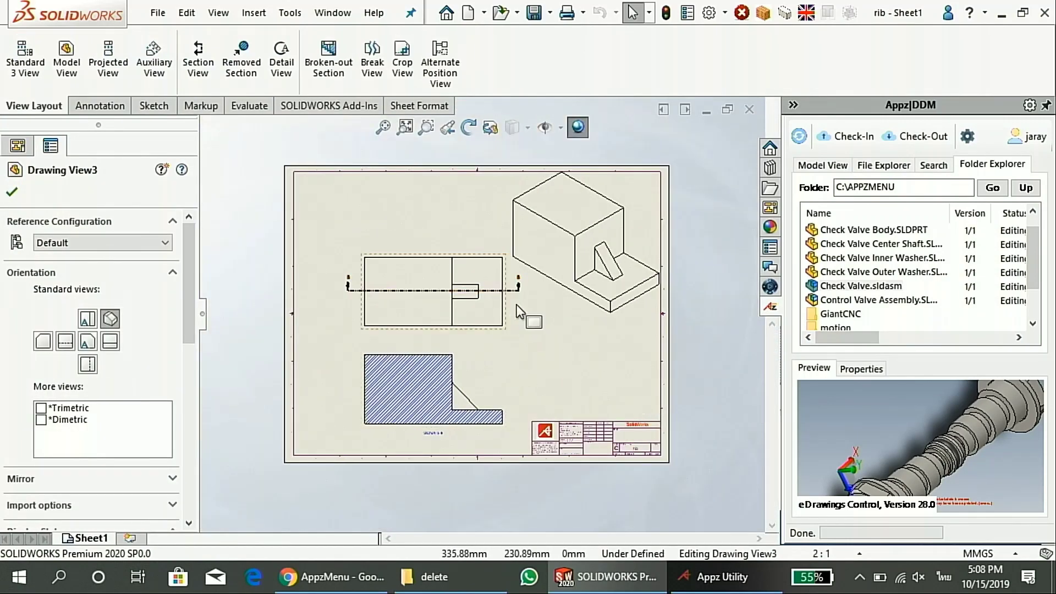
Step: Delete the isometric view and Section B-B, then place a horizontal cutting line on the front view
click(520, 286)
key(Delete)
click(879, 347)
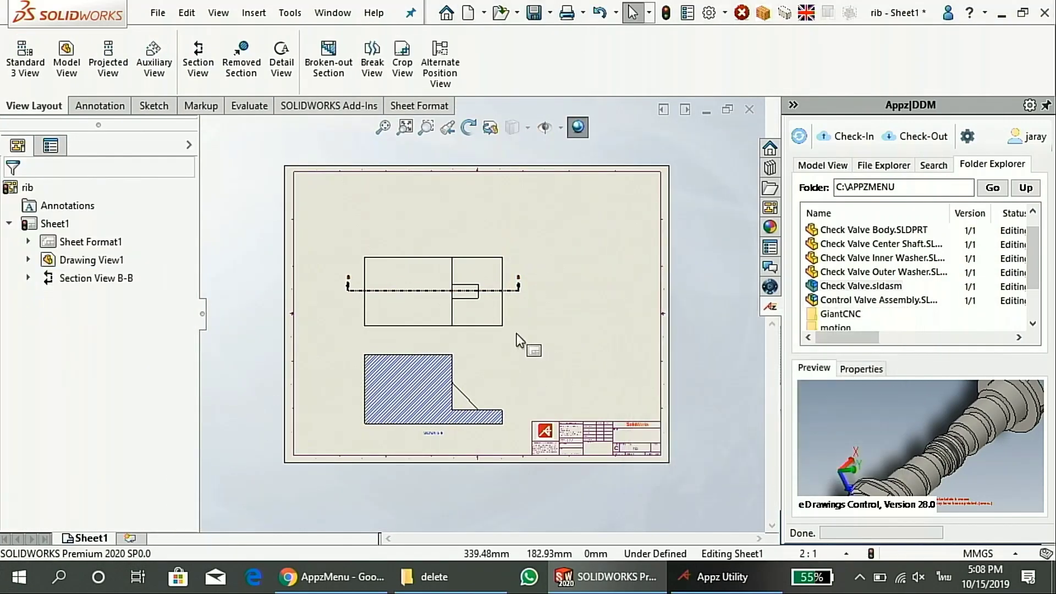
click(513, 290)
key(Delete)
click(881, 349)
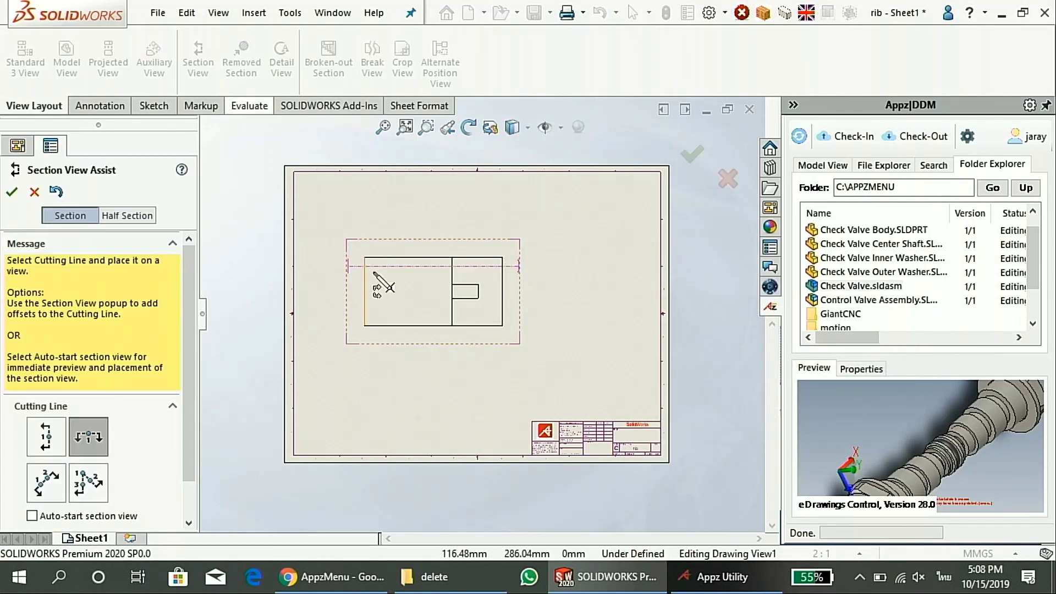
click(451, 294)
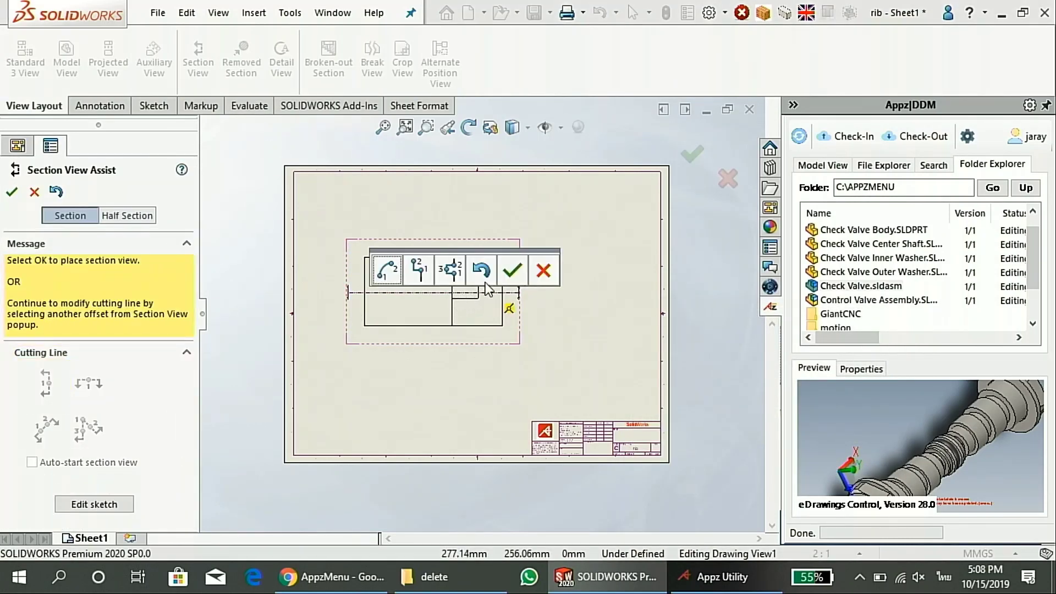
click(512, 270)
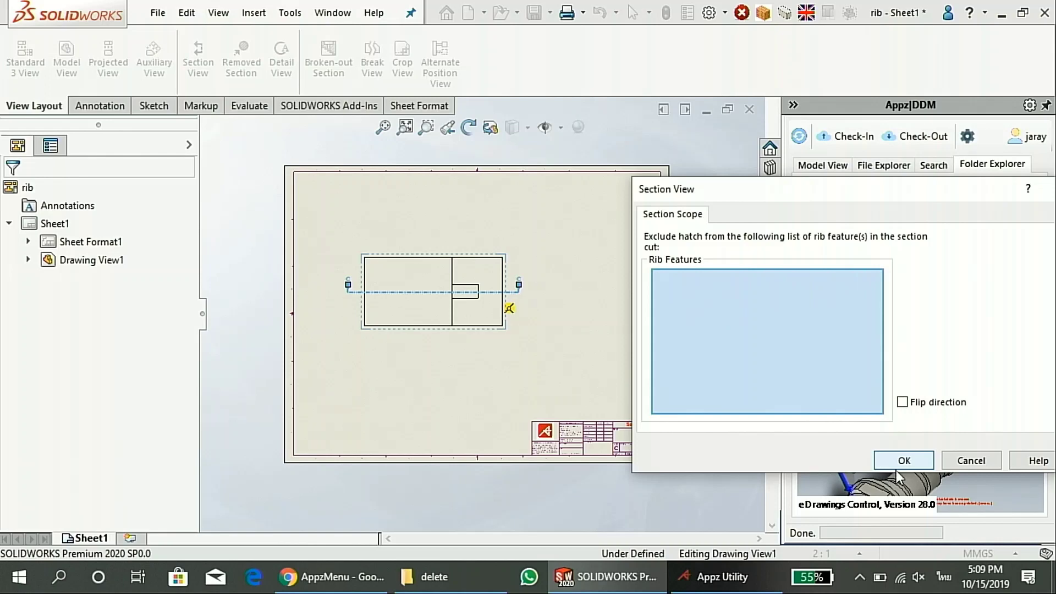
Step: Exclude the rib from hatching and place Section C-C below the front view
click(468, 294)
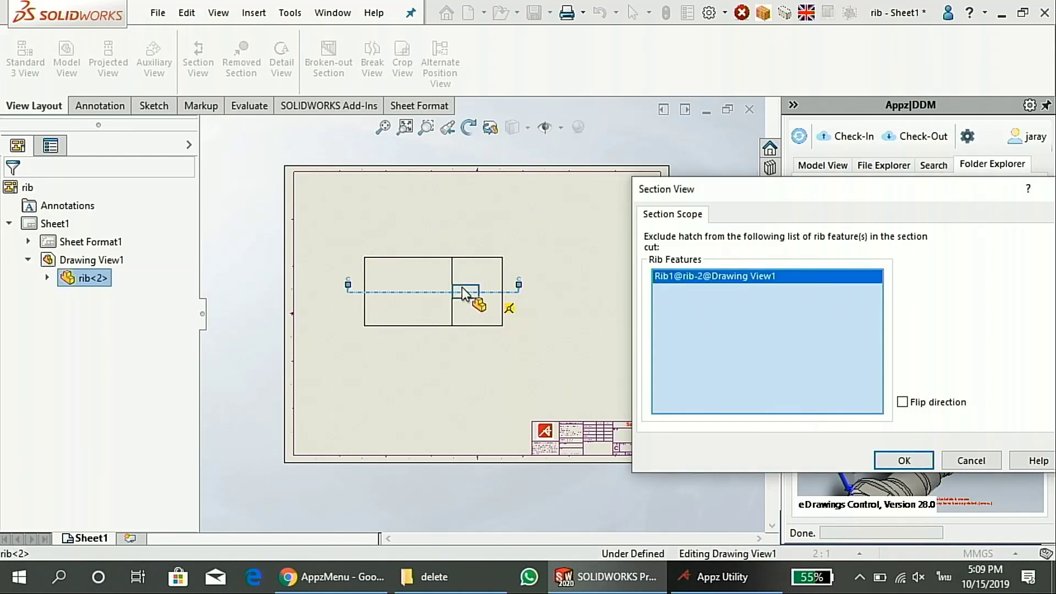
click(904, 460)
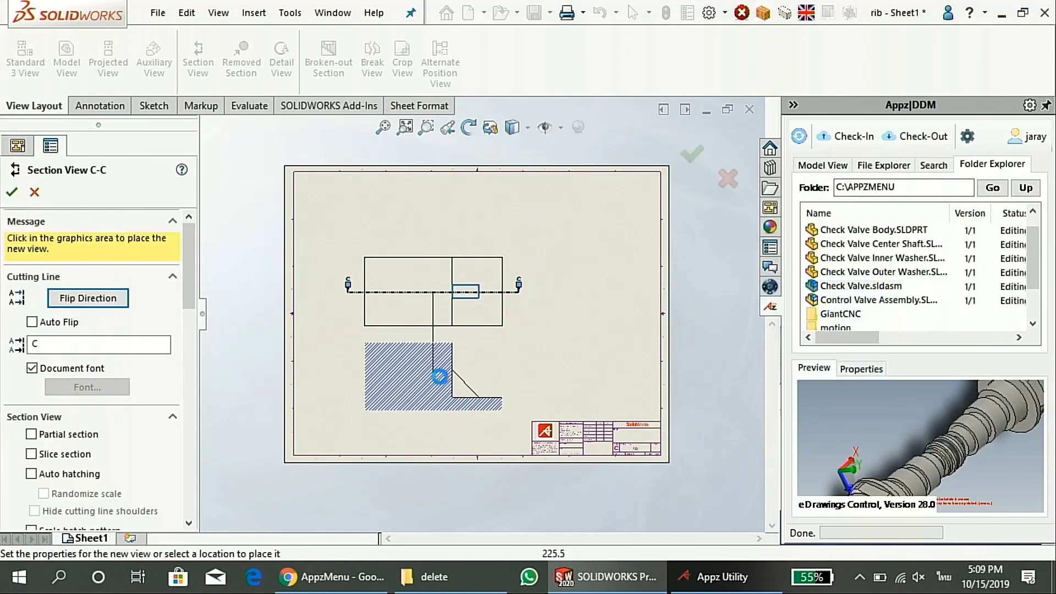
click(443, 382)
scroll(443, 382, up, 3)
scroll(475, 382, up, 2)
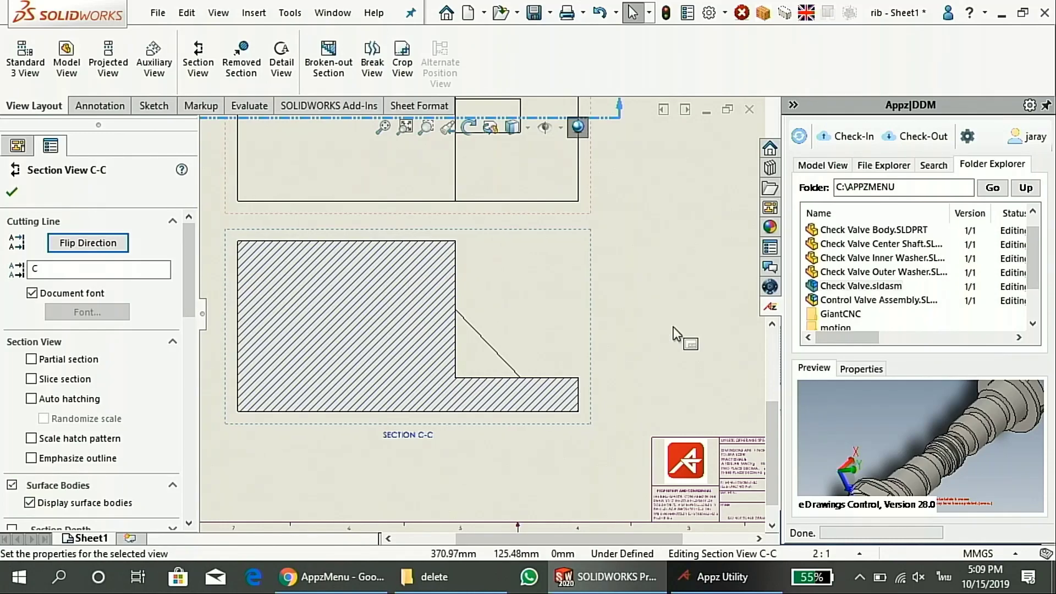
key(ctrl+Tab)
scroll(512, 343, down, 3)
scroll(509, 341, down, 3)
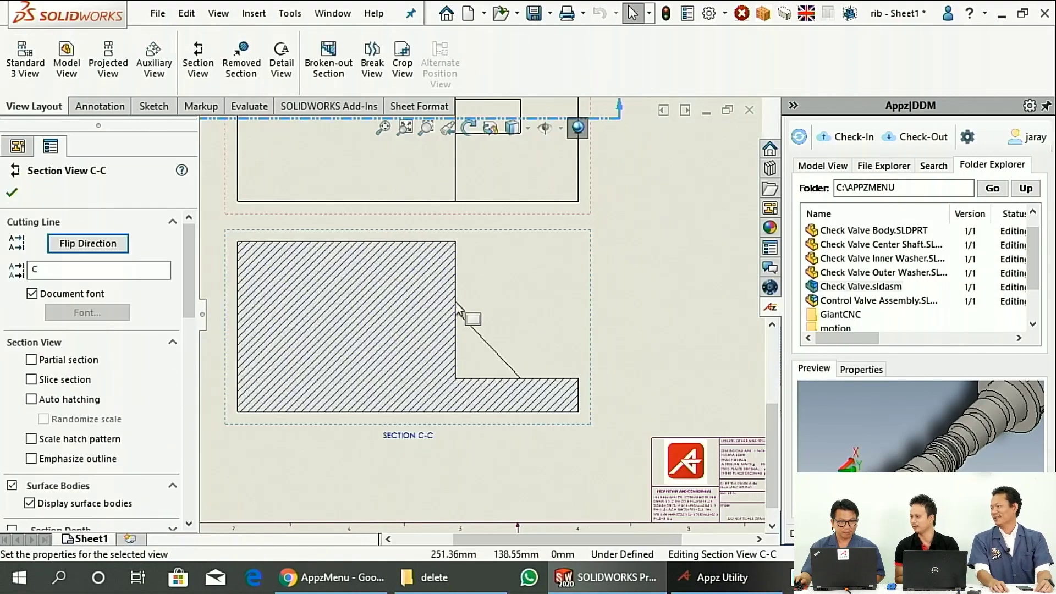
Step: Delete cutting line C-C together with its Section C-C view
key(z)
click(559, 203)
key(Delete)
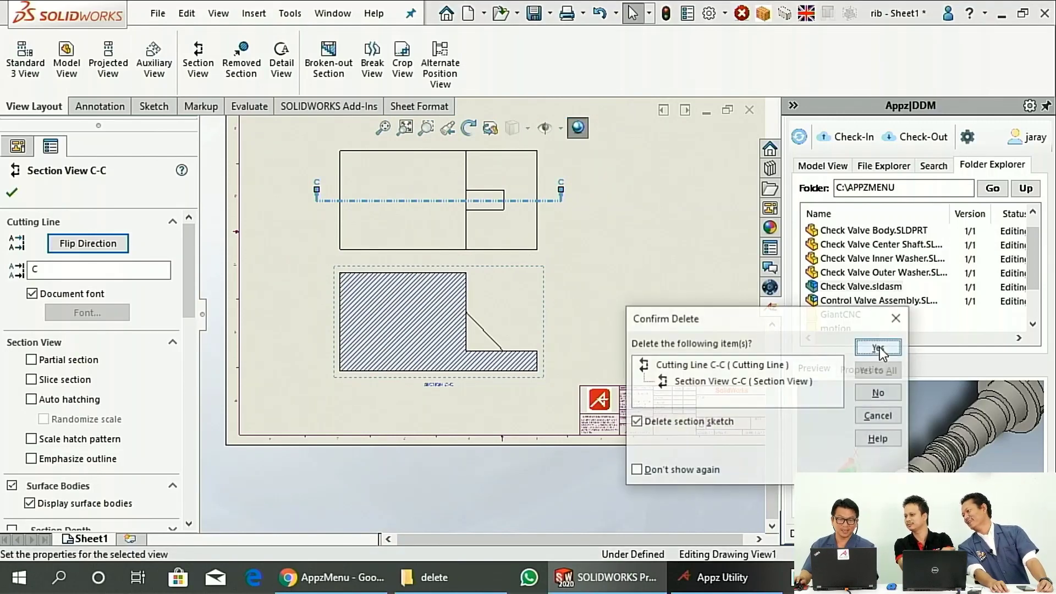
click(879, 347)
Step: Create a horizontal section through the front view with Rib1 excluded from hatching, and place it
click(197, 58)
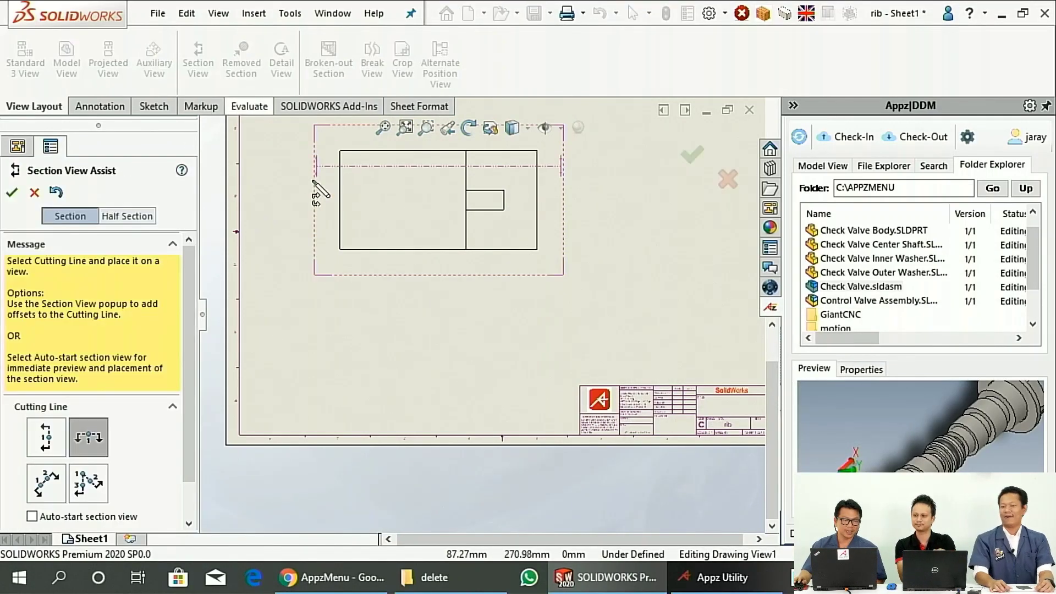
click(504, 201)
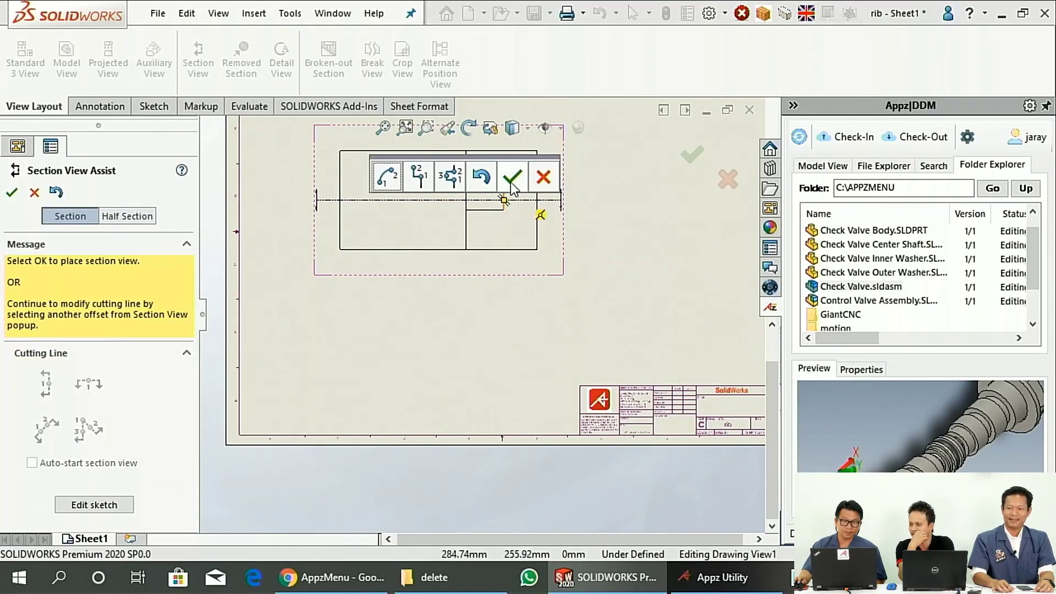
click(512, 183)
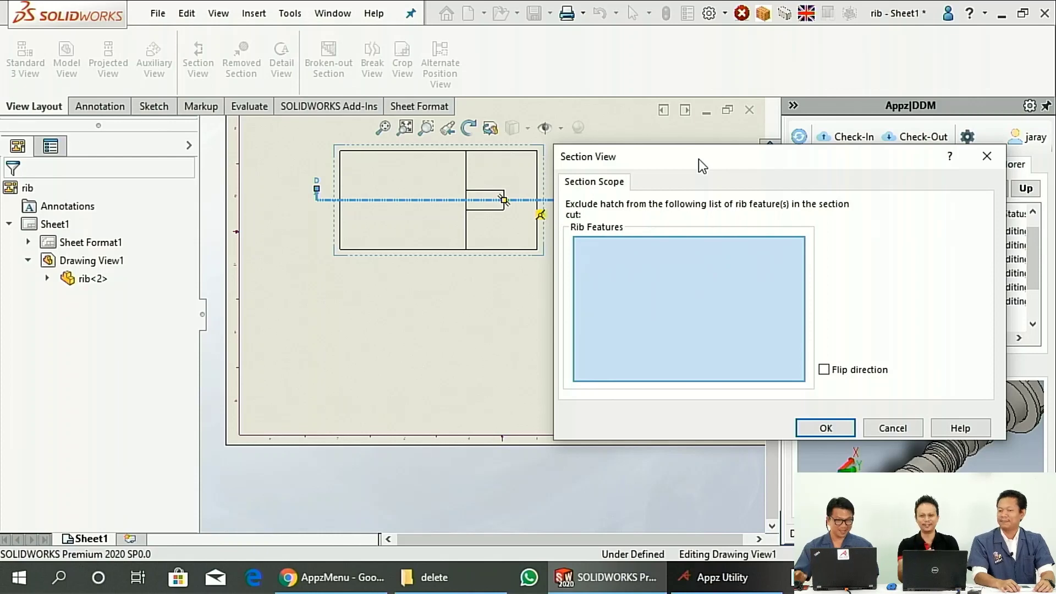
click(503, 204)
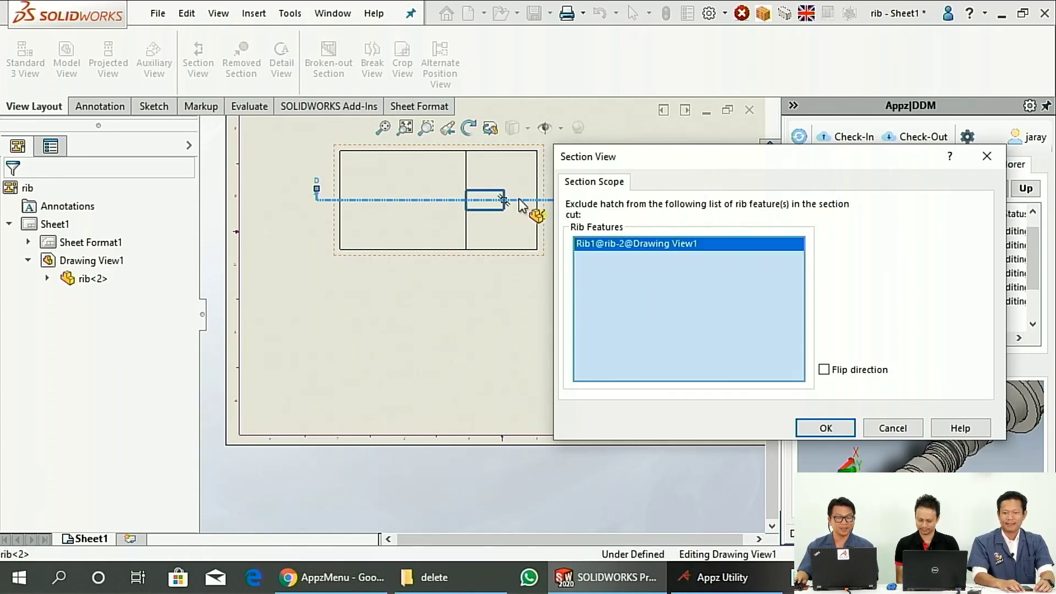
click(825, 427)
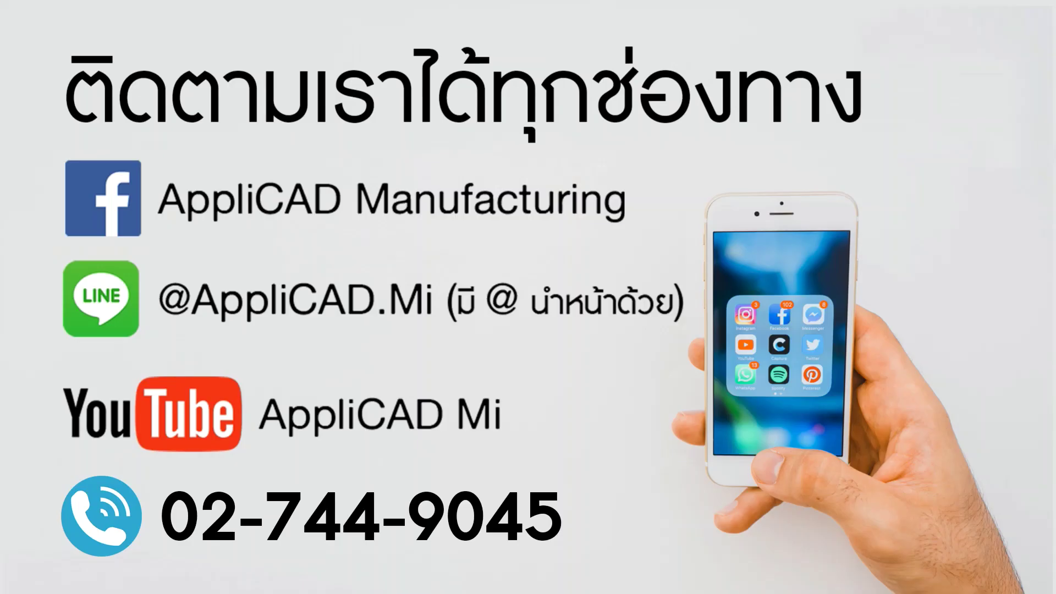